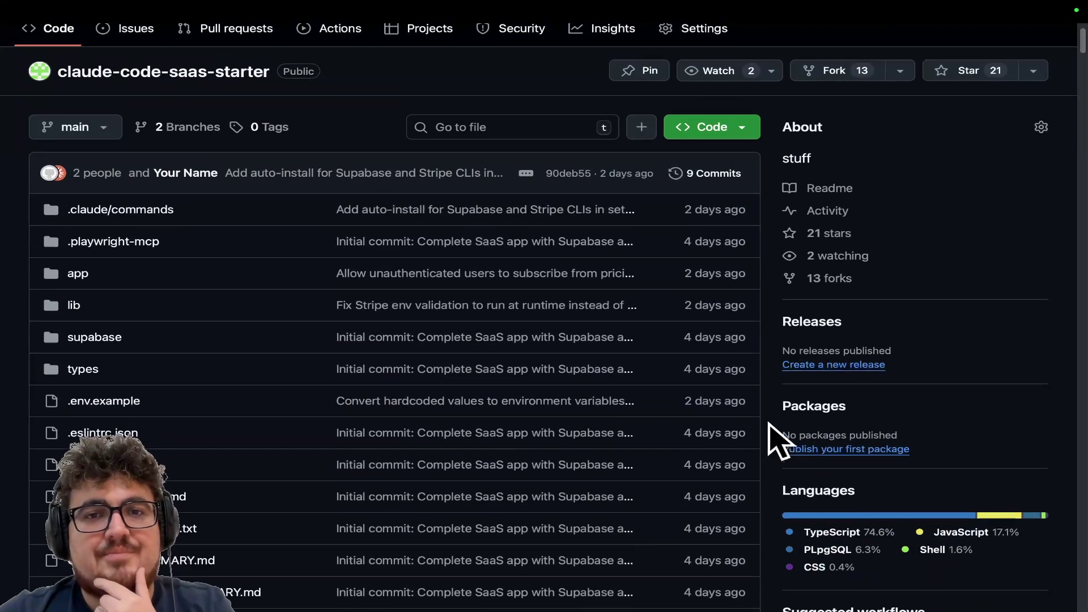
scroll(775, 438, "down", 5)
scroll(776, 438, "down", 2)
scroll(775, 438, "down", 4)
scroll(775, 438, "down", 5)
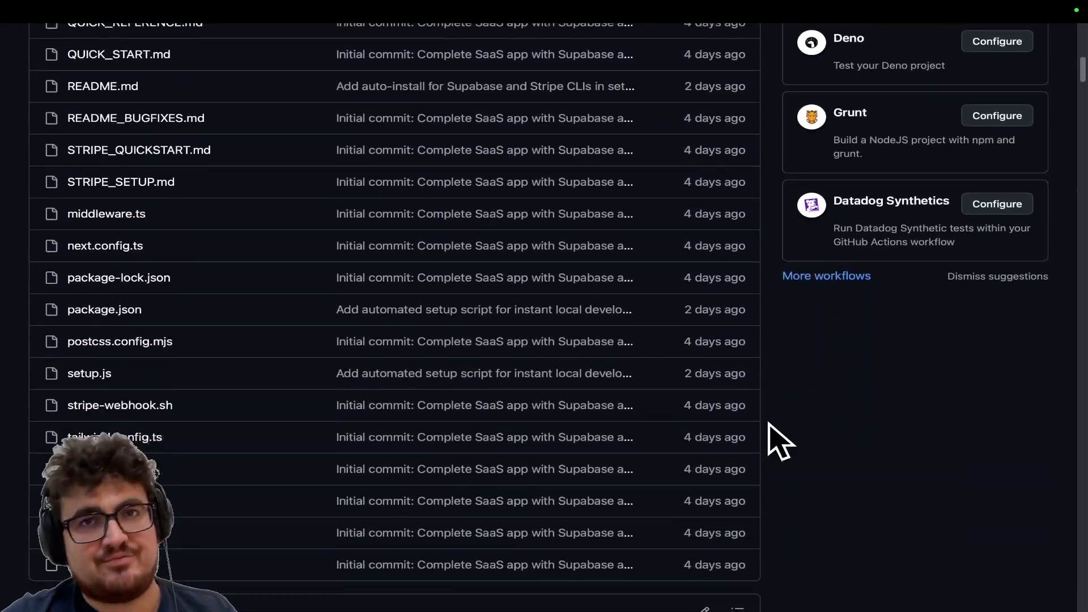
scroll(775, 438, "down", 5)
scroll(775, 438, "down", 4)
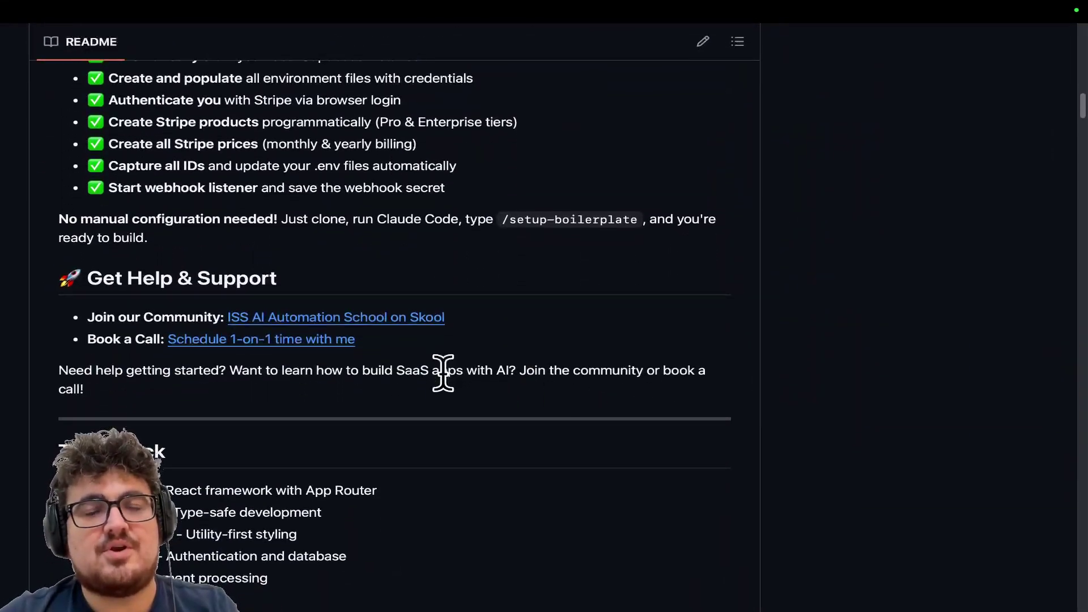
scroll(442, 373, "down", 1)
scroll(448, 389, "down", 5)
scroll(449, 388, "down", 5)
scroll(449, 390, "down", 5)
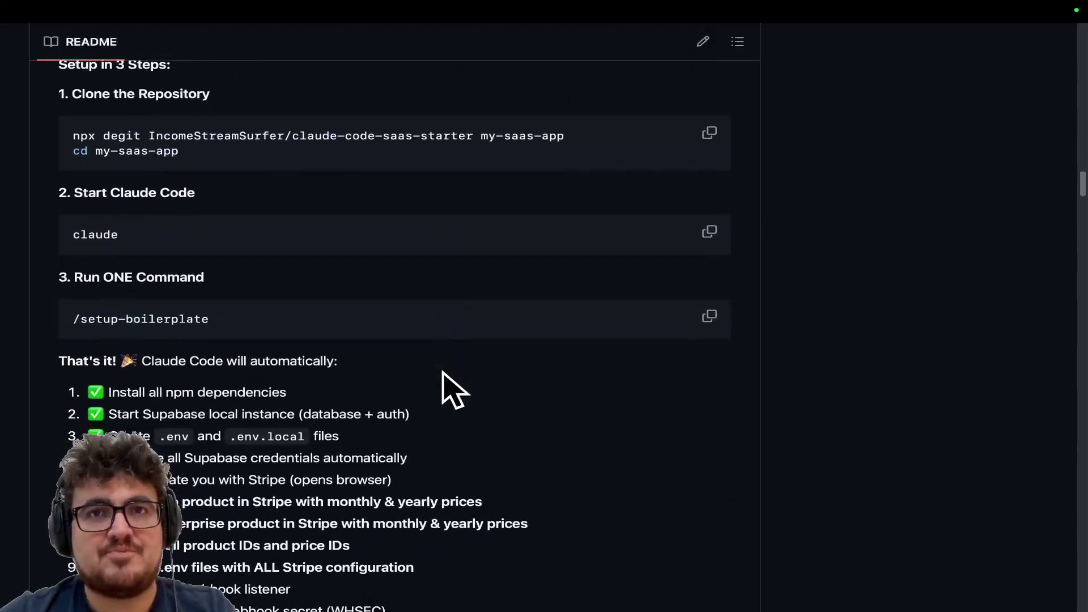
scroll(449, 389, "down", 2)
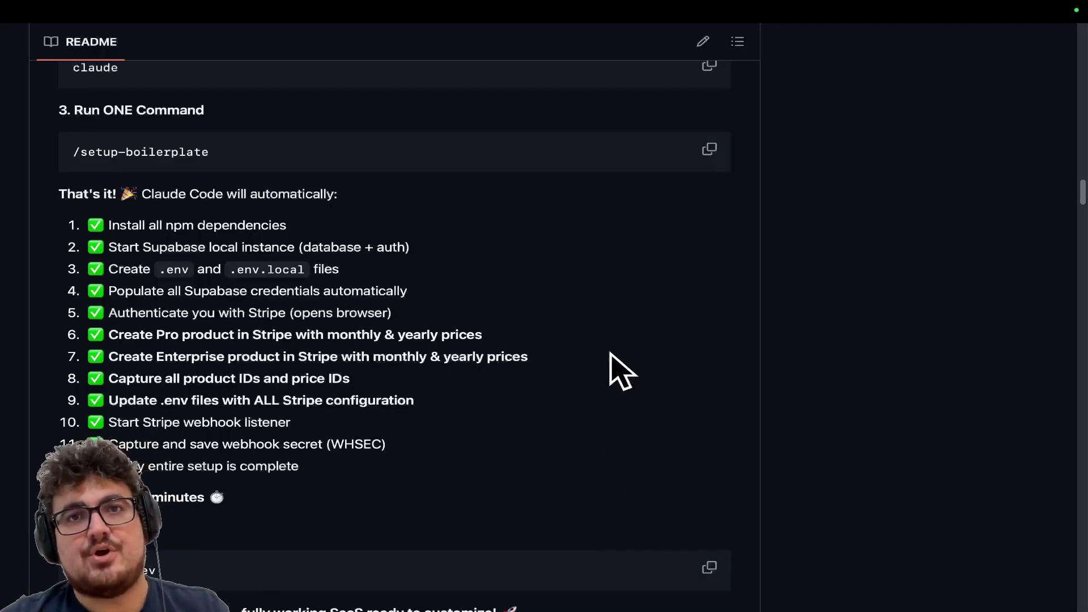
scroll(610, 358, "up", 2)
scroll(607, 328, "up", 5)
scroll(607, 328, "up", 3)
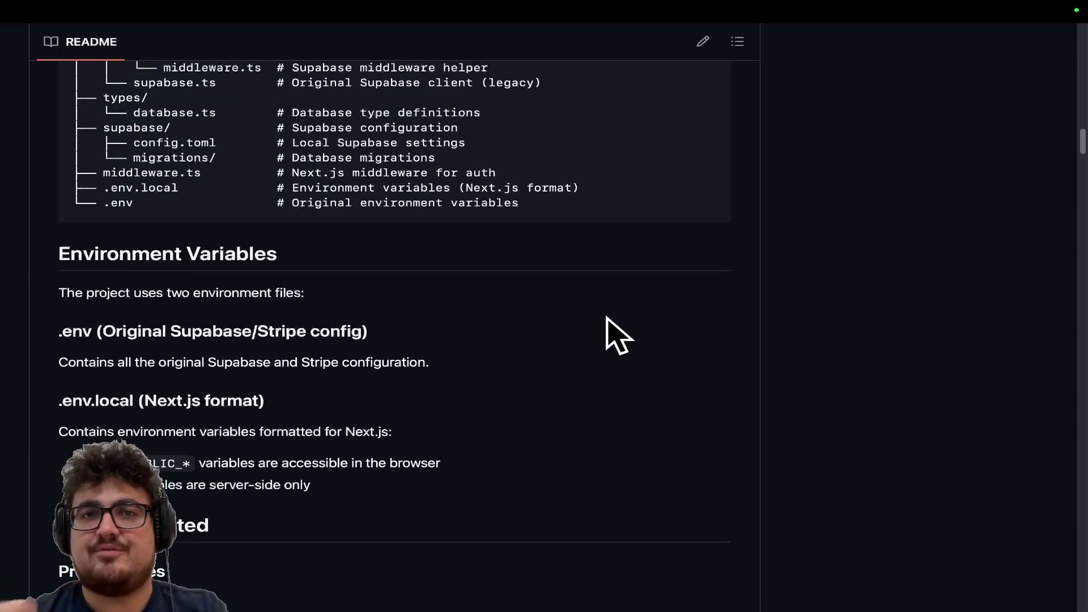
scroll(610, 335, "up", 1)
scroll(611, 334, "up", 8)
scroll(611, 335, "up", 3)
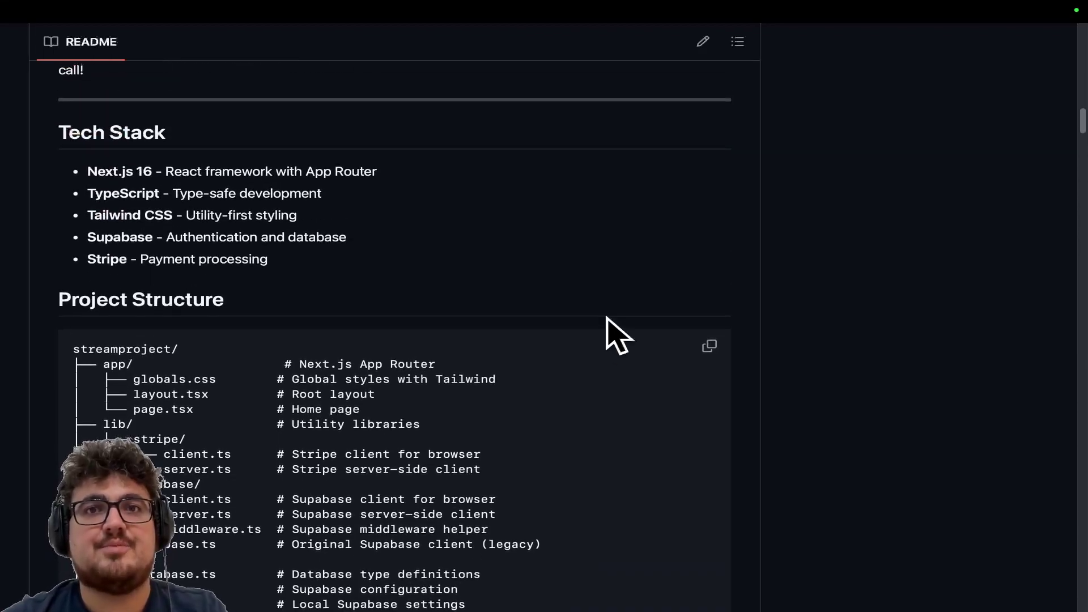
mouse_move(708, 604)
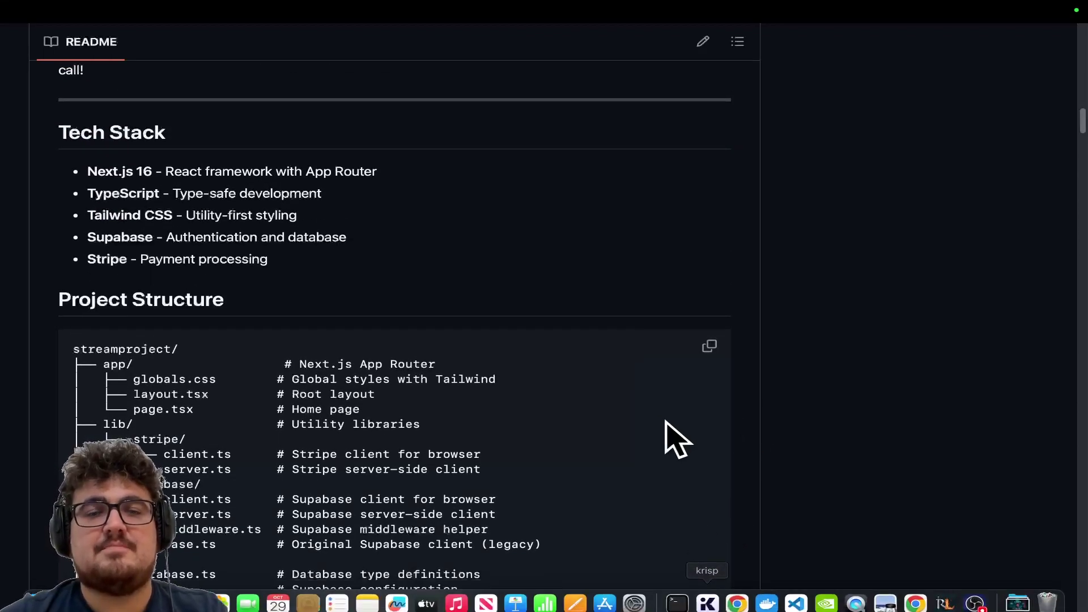
scroll(612, 349, "up", 9)
scroll(613, 349, "up", 3)
scroll(614, 347, "down", 1)
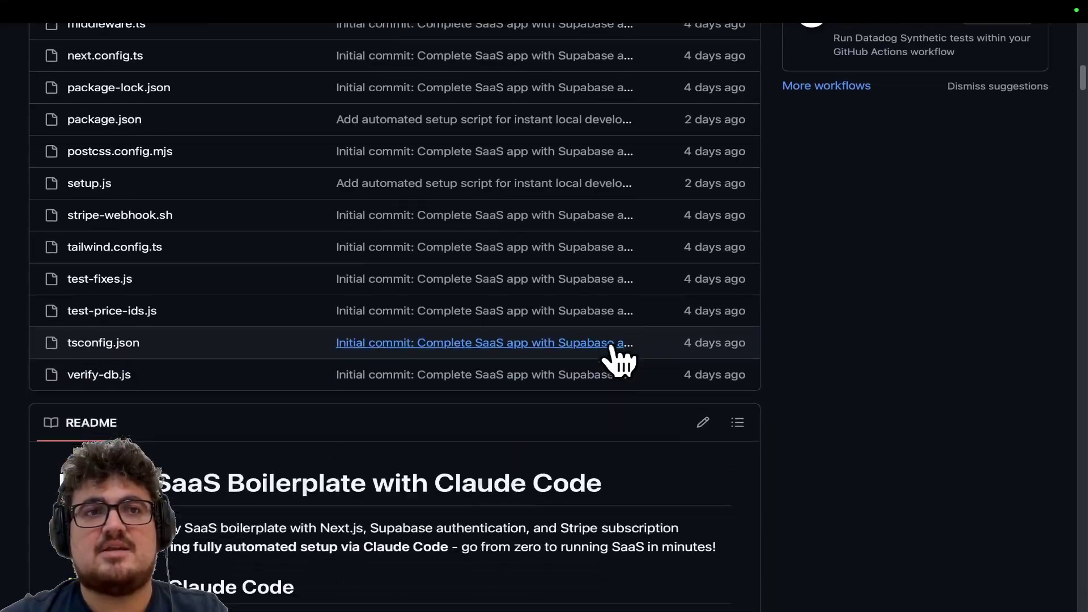
scroll(619, 357, "down", 8)
scroll(620, 359, "down", 1)
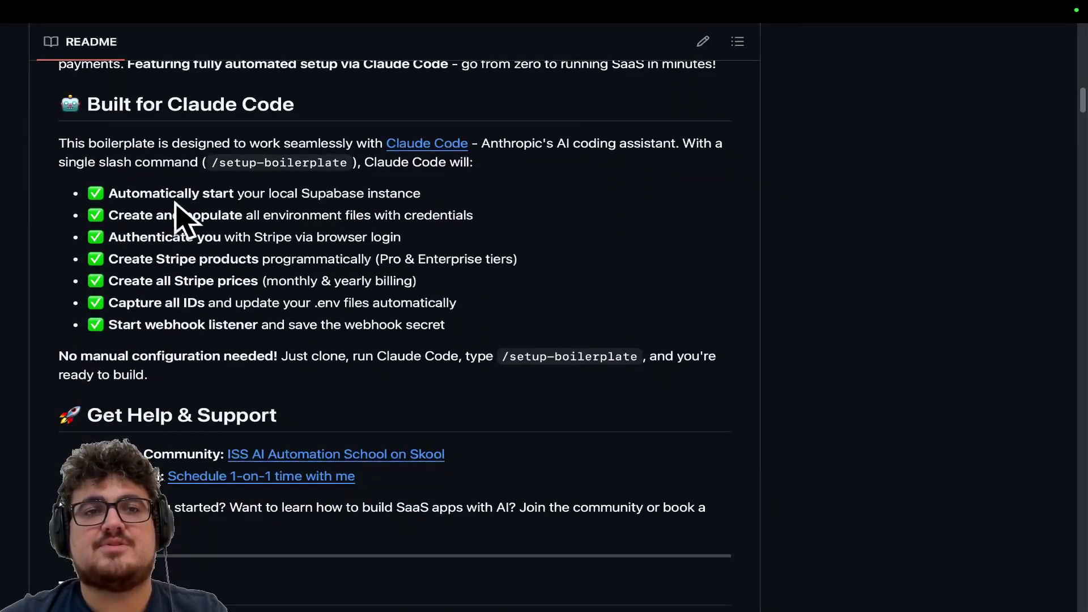
Select the npx degit clone command from step 1 of the README's 'Setup in 3 Steps'.
left_click(514, 39)
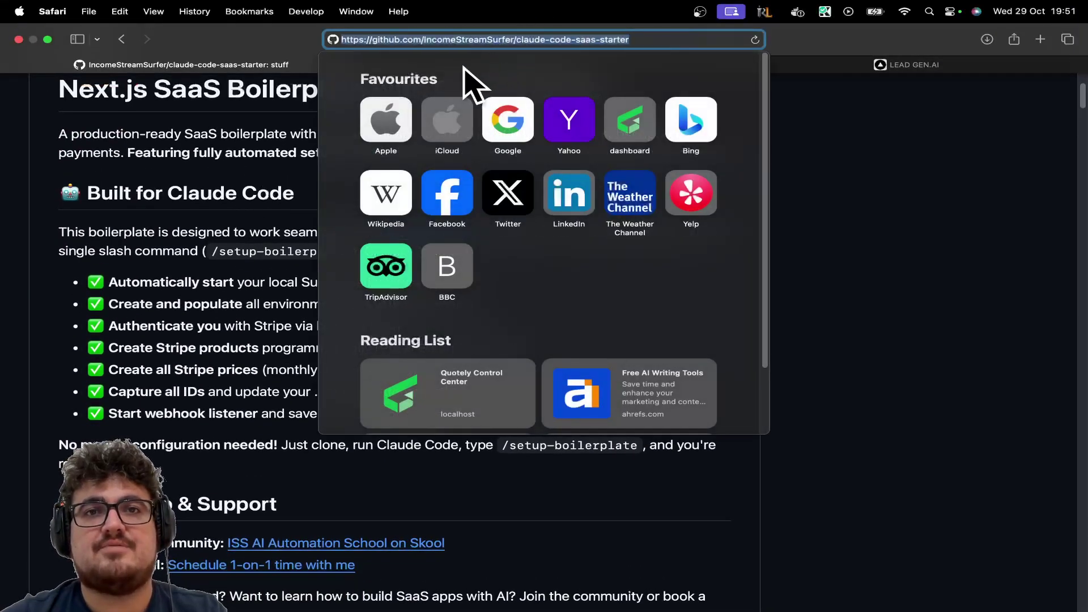
scroll(231, 192, "down", 10)
scroll(230, 192, "down", 10)
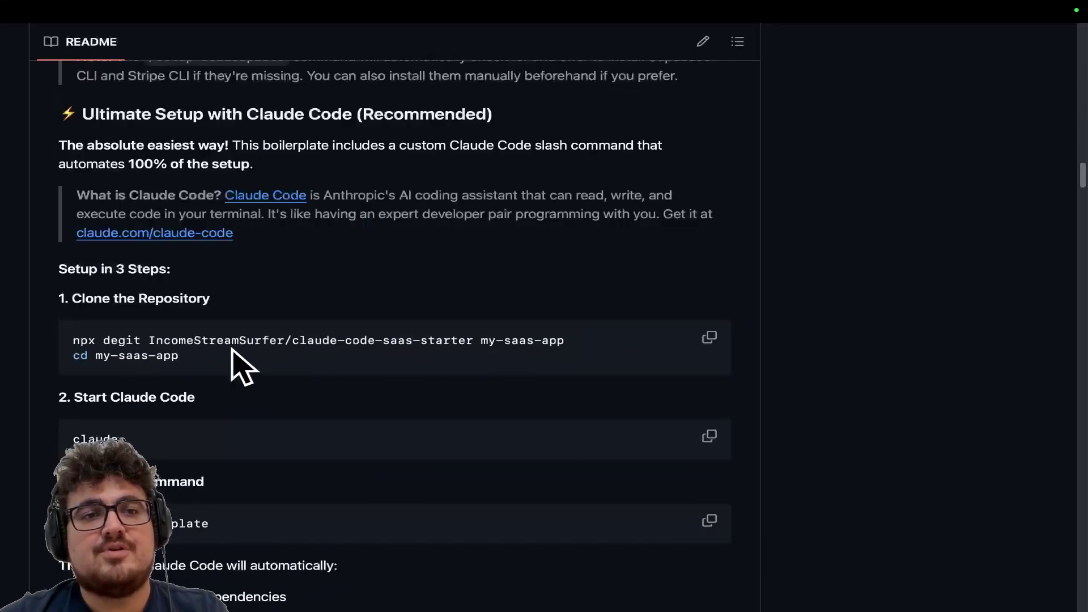
left_click_drag(85, 331, 287, 571)
left_click(400, 455)
left_click_drag(579, 341, 53, 324)
key("super+c")
Start a fresh Terminal session and move up two folders to the home directory.
key("super+Tab")
left_click(198, 310)
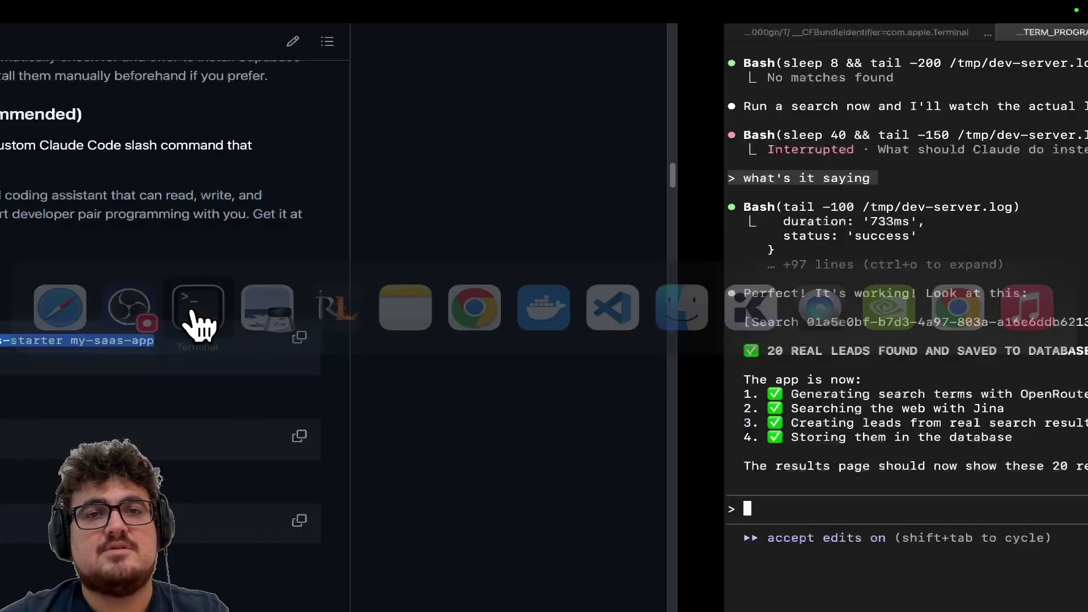
left_click(1079, 32)
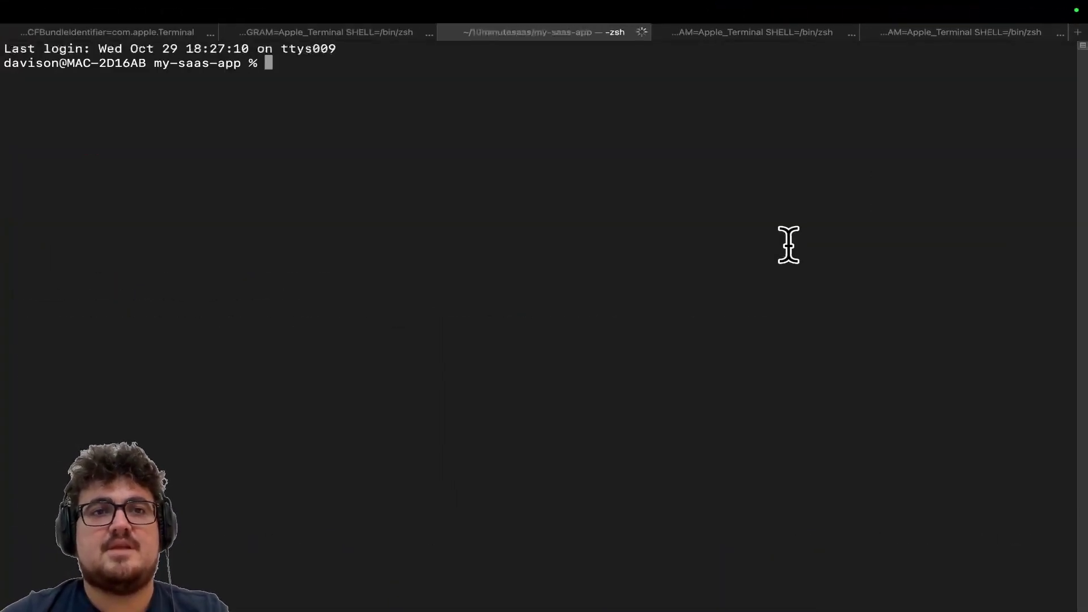
type("cd ..")
key("Return")
type("cd ..")
key("Return")
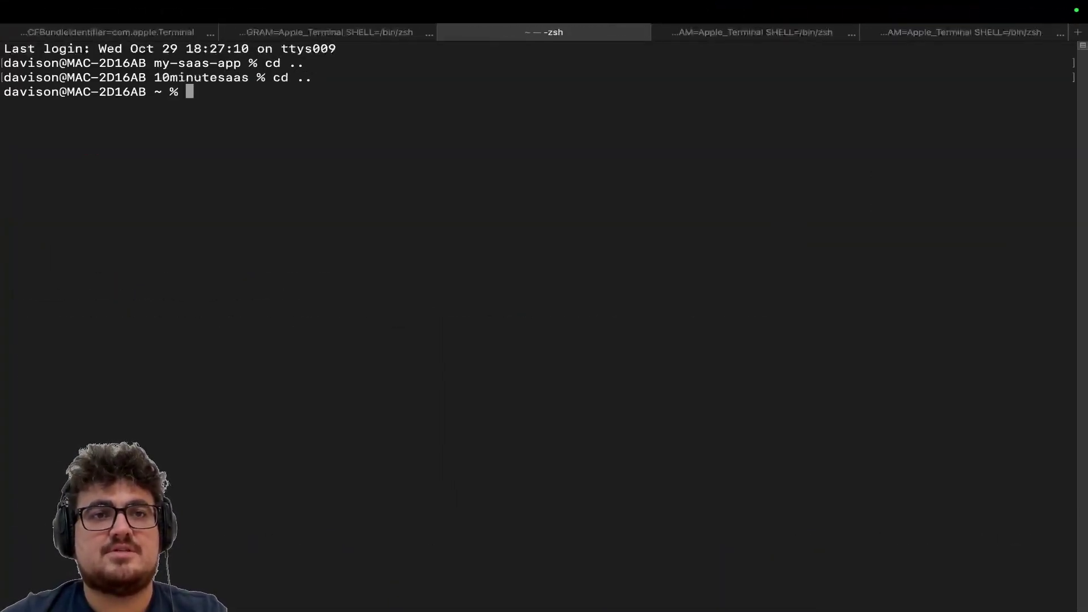
type("mkdir haikus")
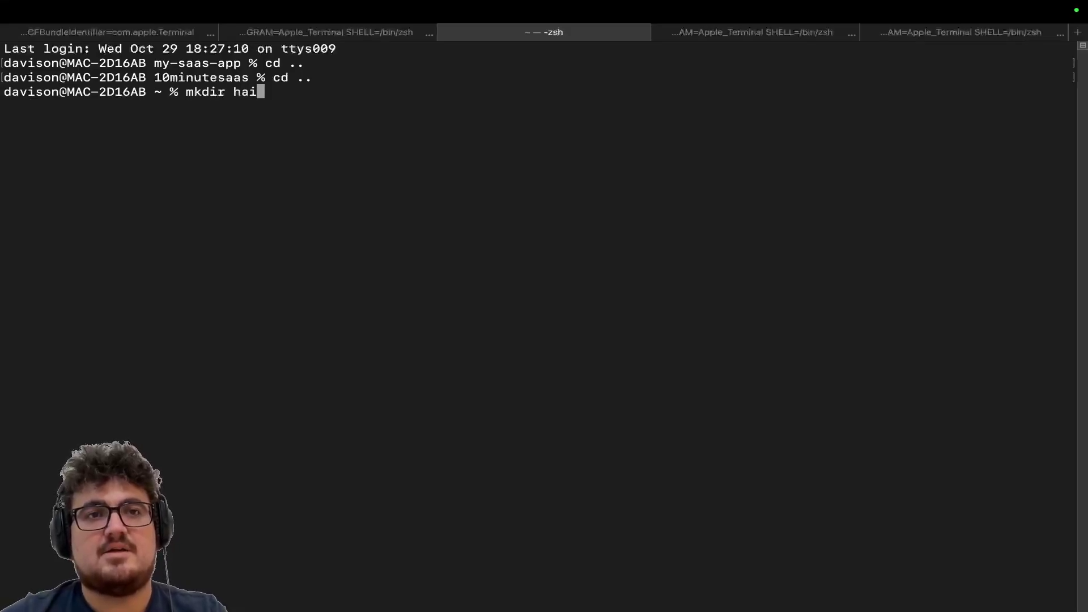
type("aas")
Create and enter a haikusaas folder, then run the npx degit clone command there.
key("Return")
type("cd haikusa")
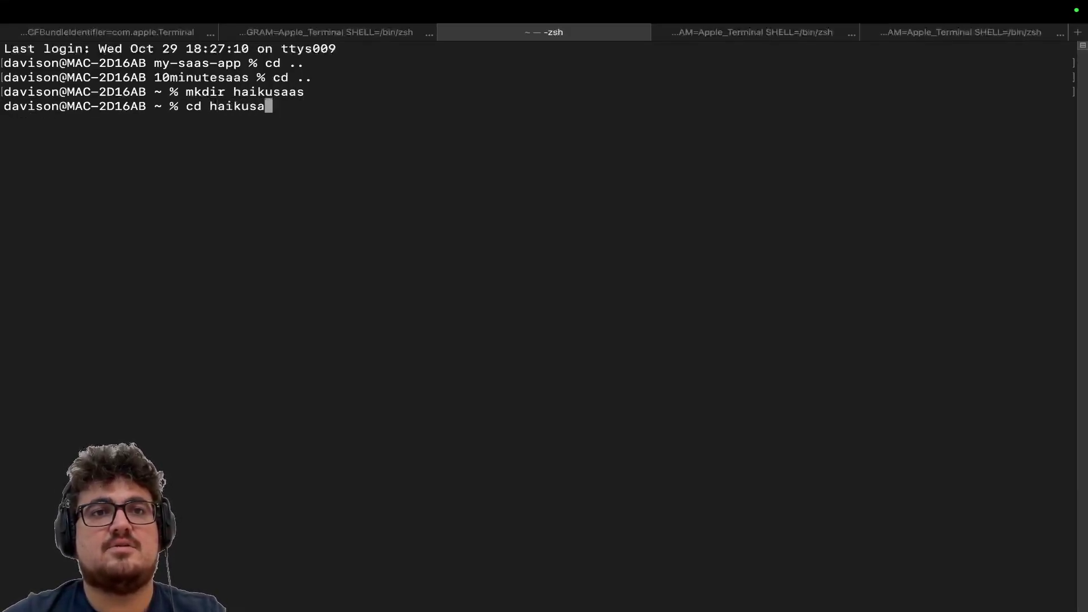
type("s")
key("Return")
key("super+v")
key("Return")
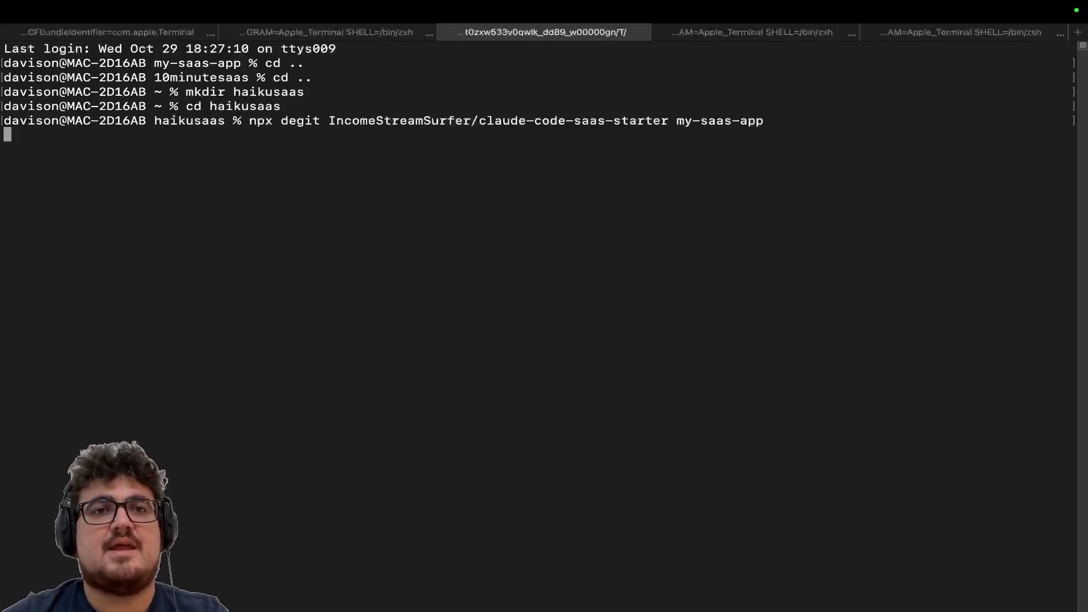
Copy the 'cd my-saas-app' line from the README and run it in Terminal.
key("super+Tab")
left_click_drag(239, 375, 27, 355)
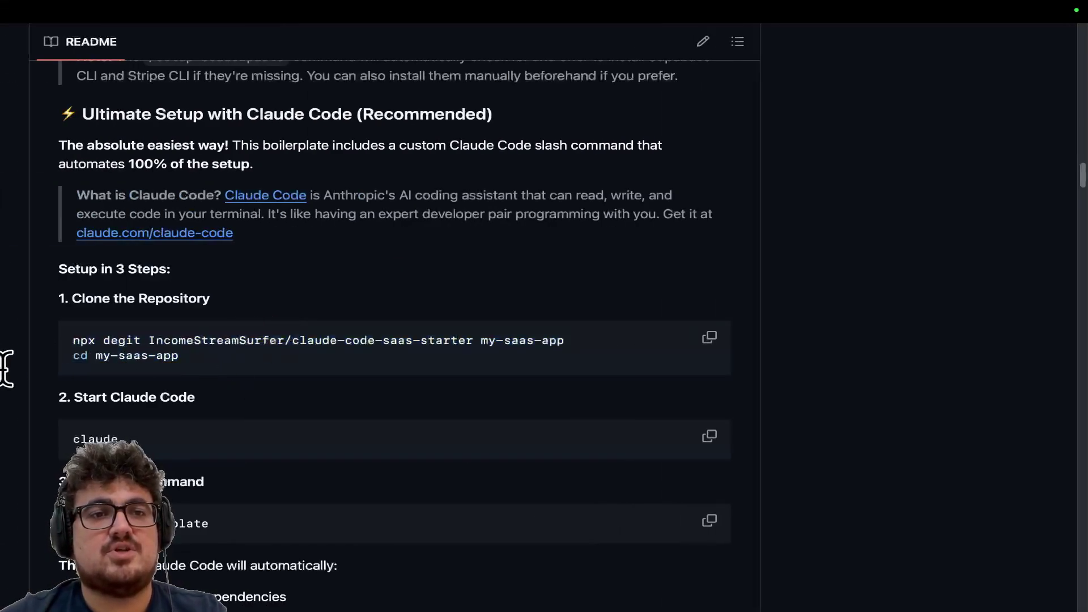
key("super+c")
key("super+Tab")
key("super+v")
key("Return")
Launch Claude Code with the README's claude command and grab the /setup-boilerplate command.
key("super+Tab")
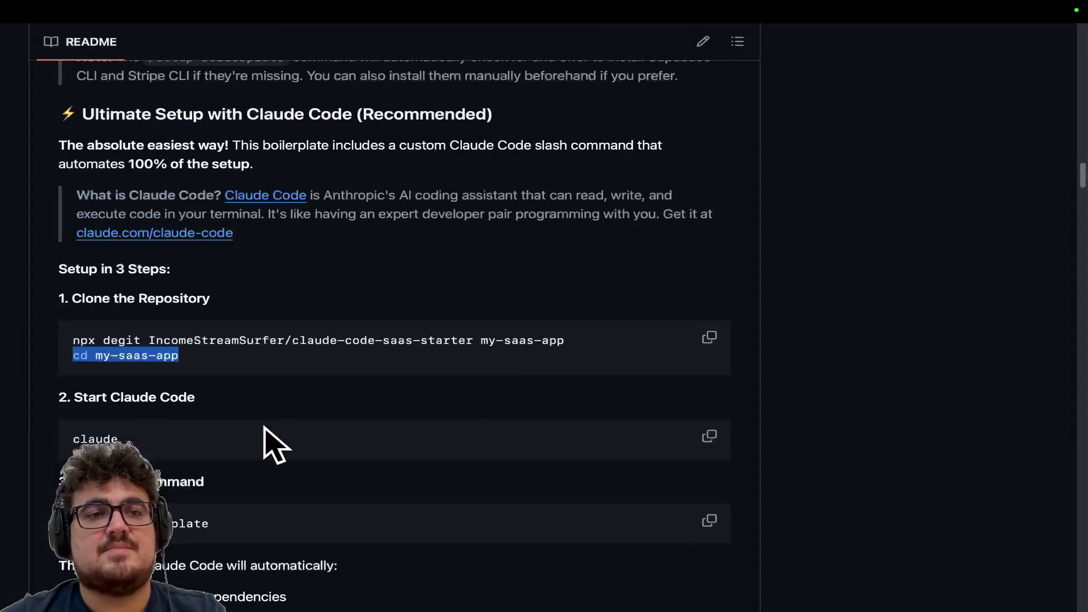
left_click_drag(161, 441, 14, 439)
key("super+c")
key("super+Tab")
key("super+v")
key("super+Tab")
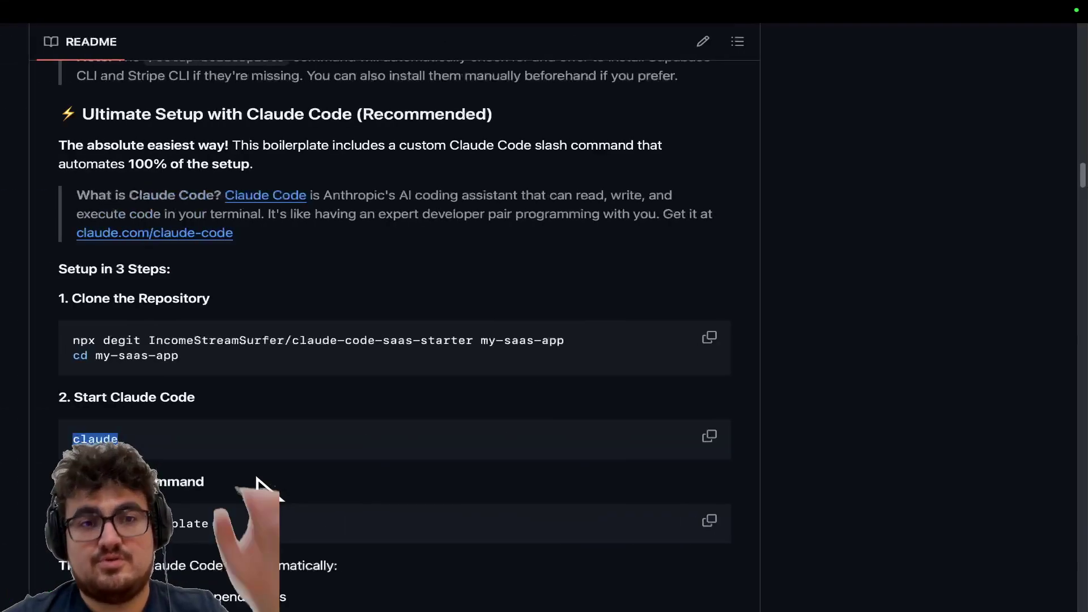
left_click_drag(211, 524, 74, 524)
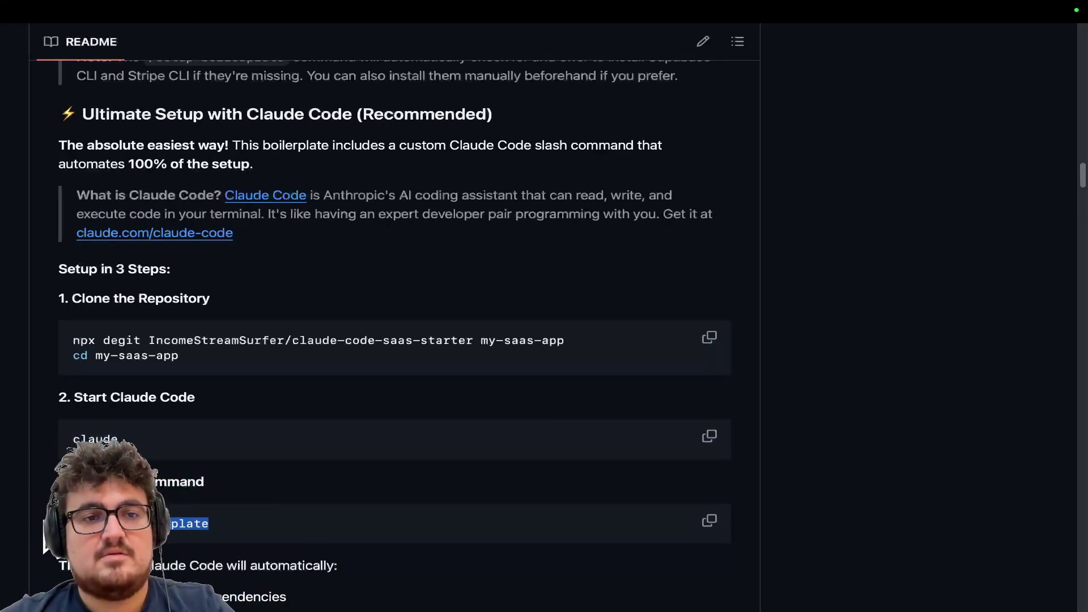
key("super+Tab")
Trust the folder, start then interrupt /setup-boilerplate, and switch to the 20-leads session.
key("Return")
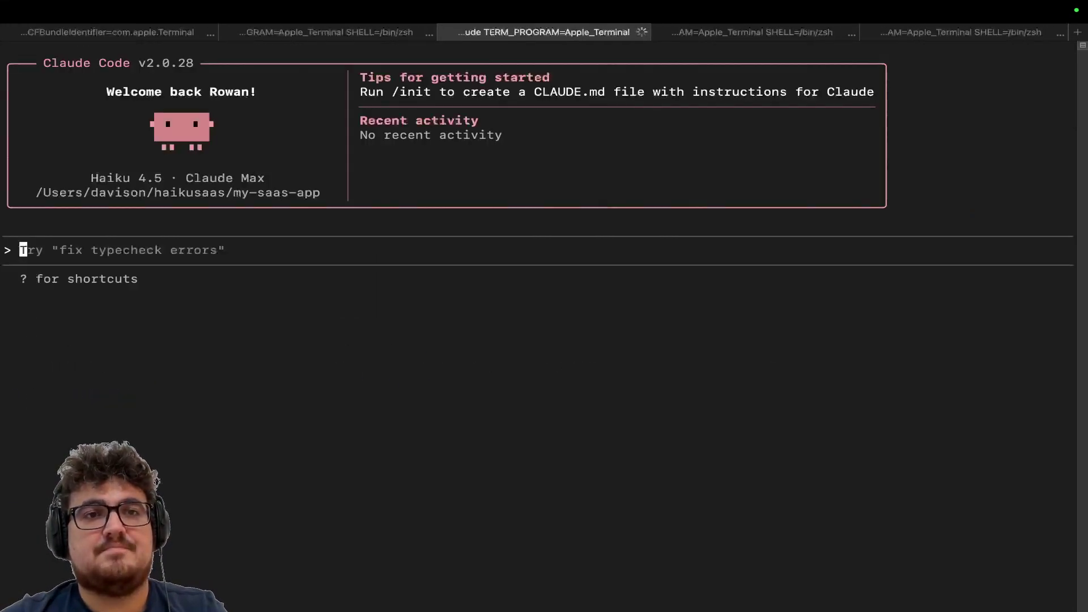
type("/setup-boilerplate")
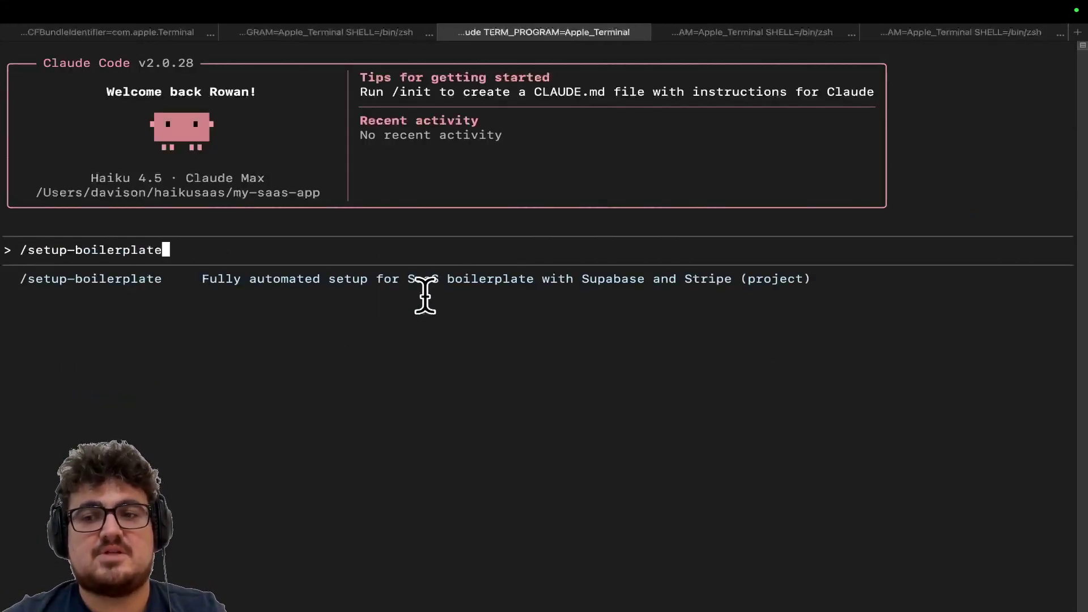
key("Return")
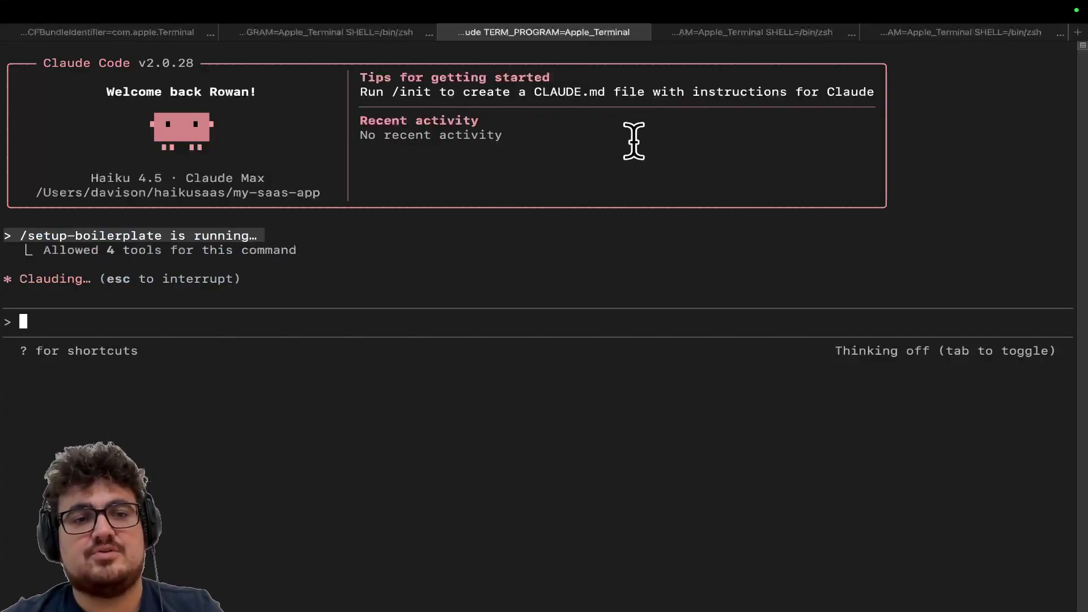
key("Escape")
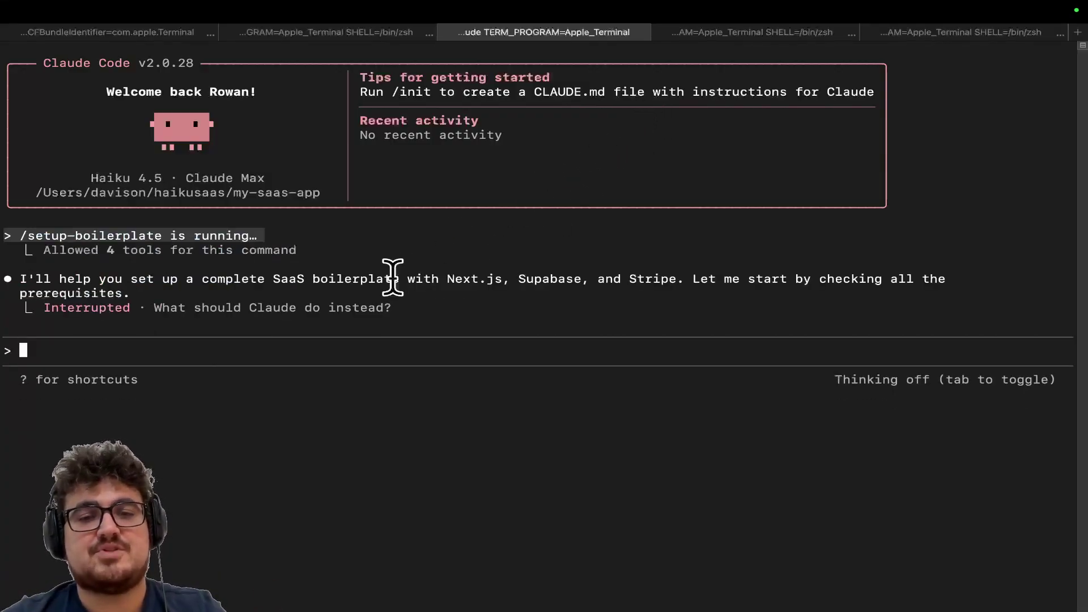
type("please stop all ")
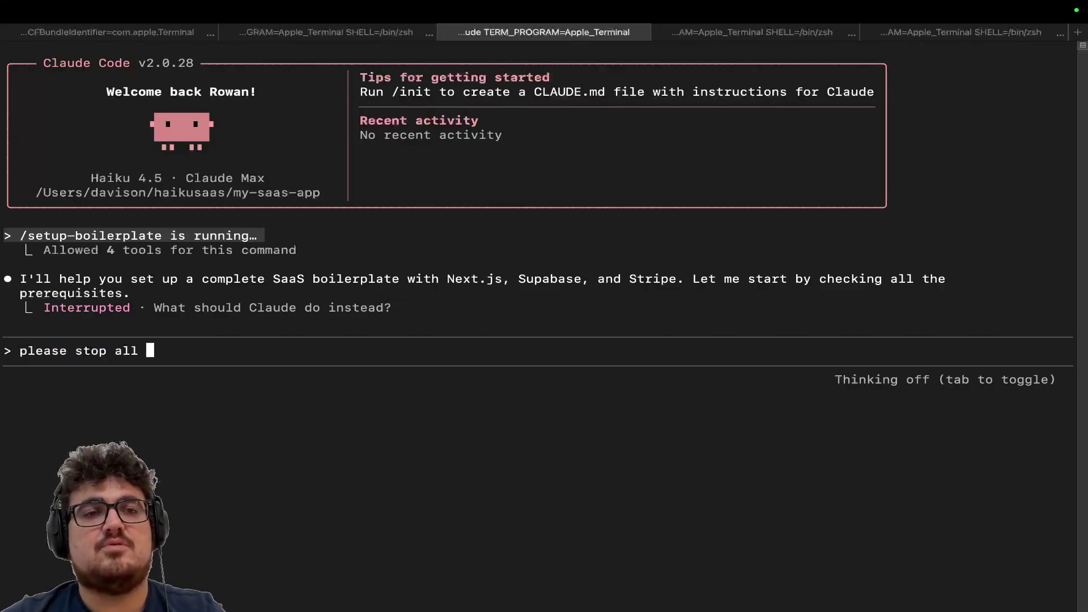
type("currently running projects ")
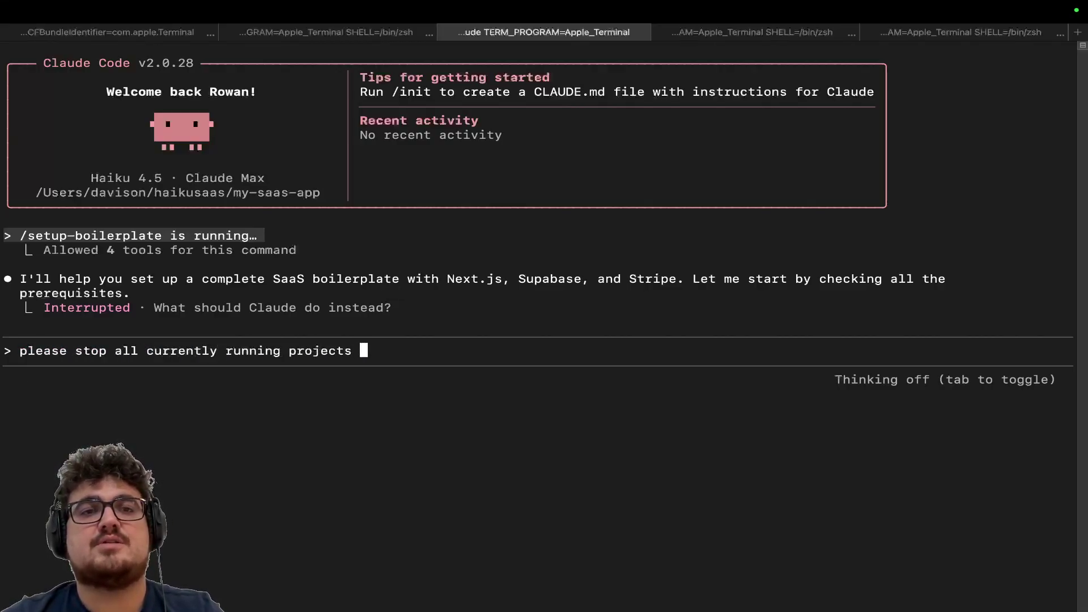
type("and supabase and ")
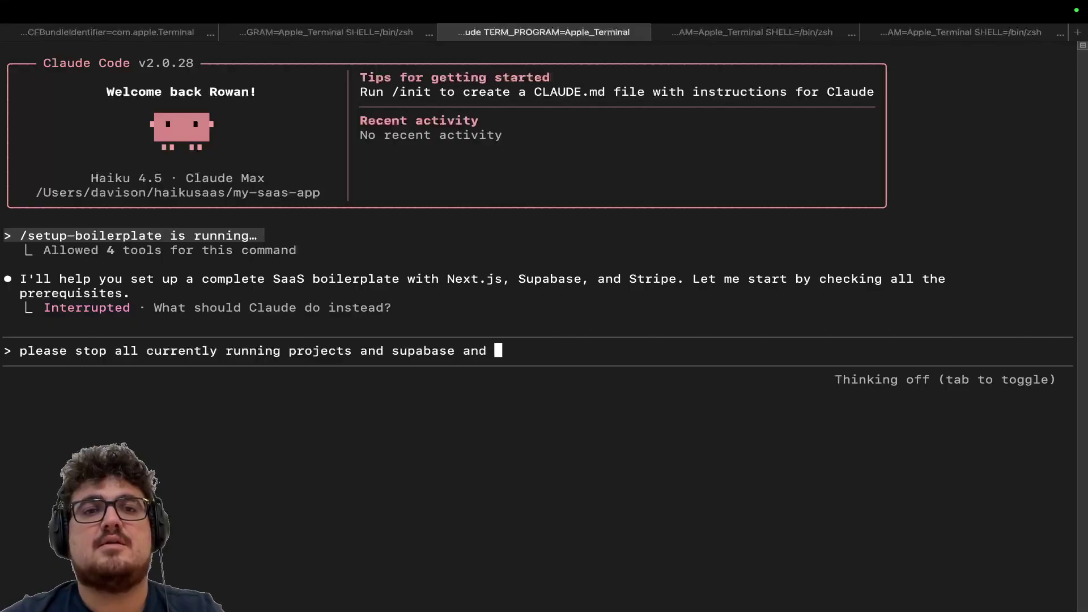
type("make sure we're working from s")
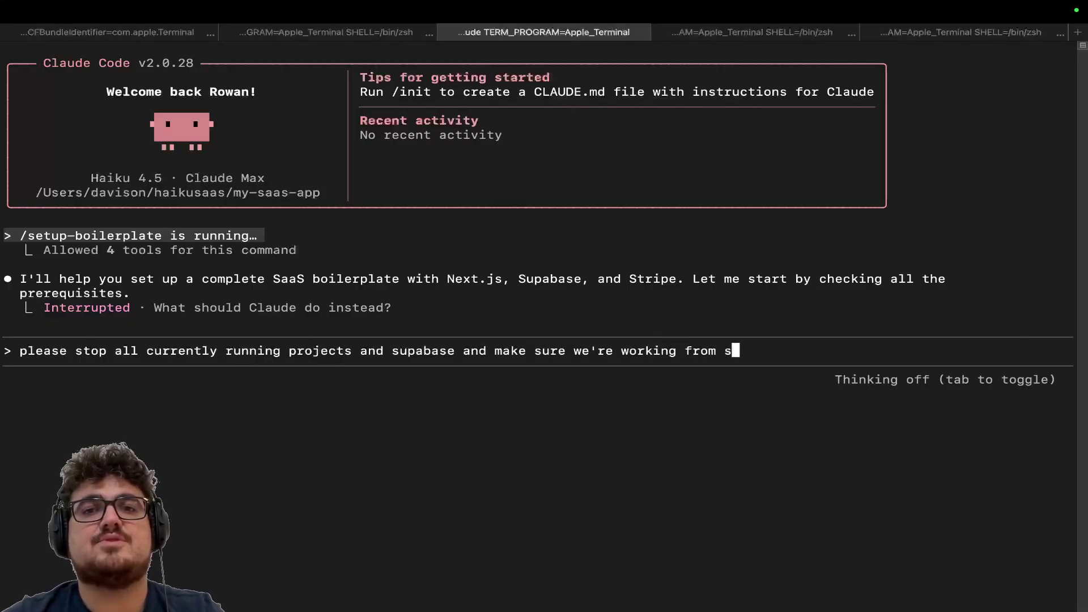
type("cratch")
left_click(348, 33)
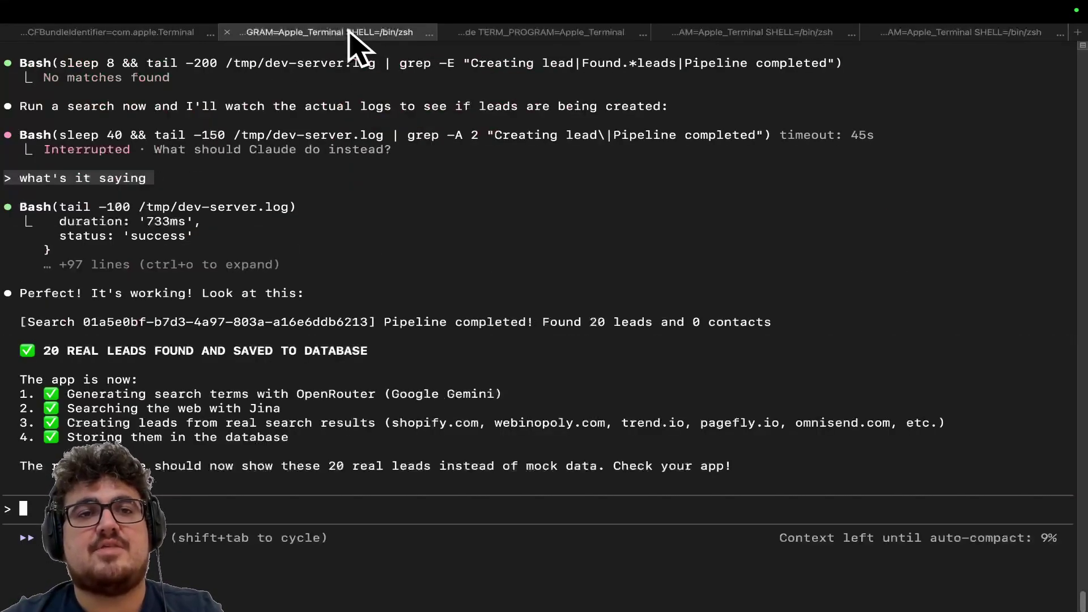
key("super+Tab")
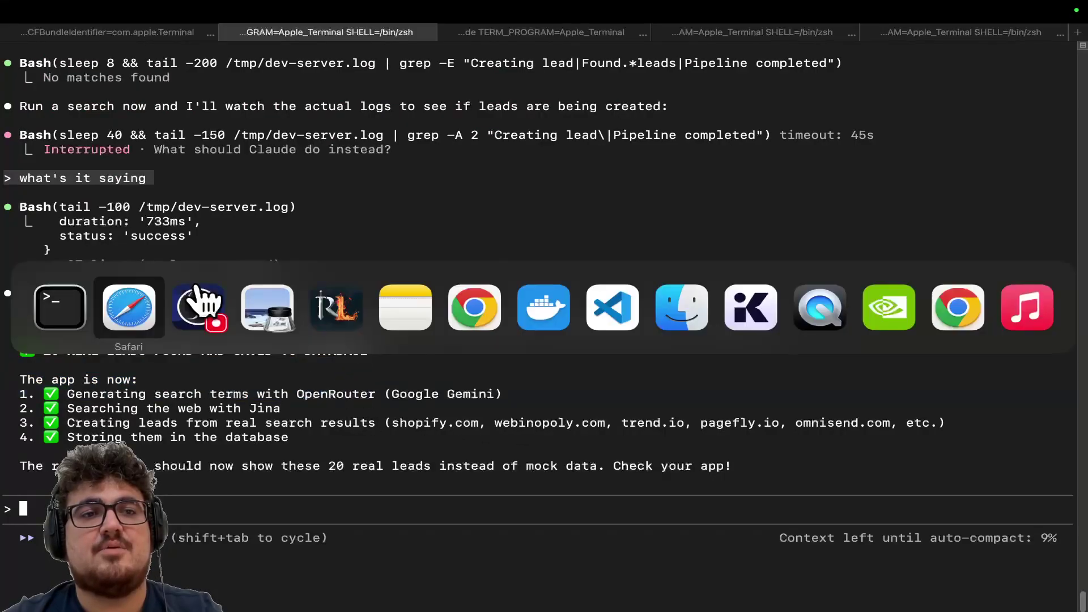
Show the LEAD GEN.AI Shopify search results, then go to the dashboard.
left_click(130, 307)
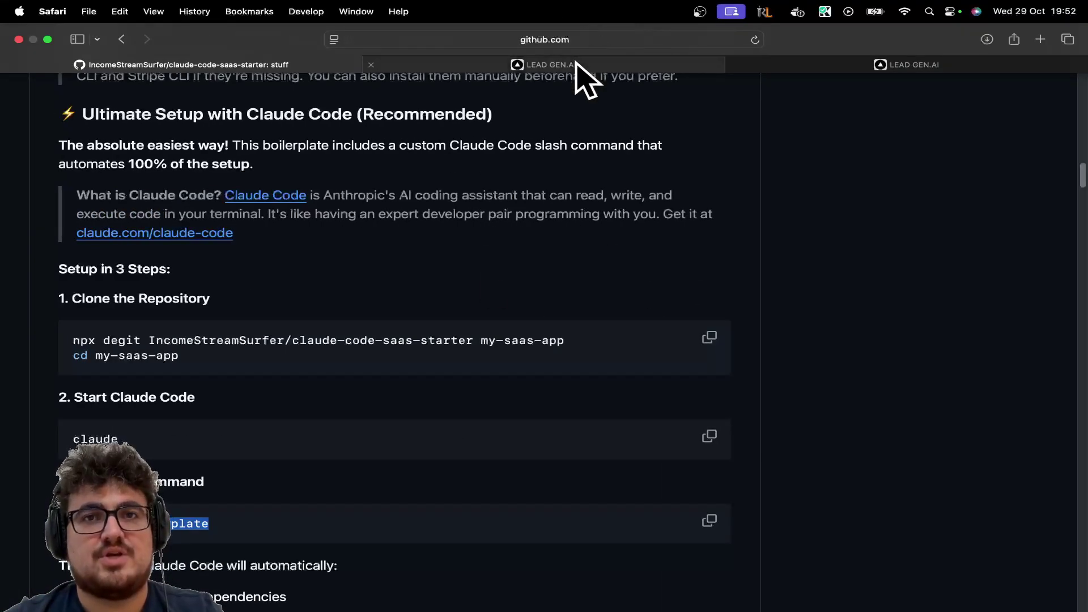
left_click(577, 63)
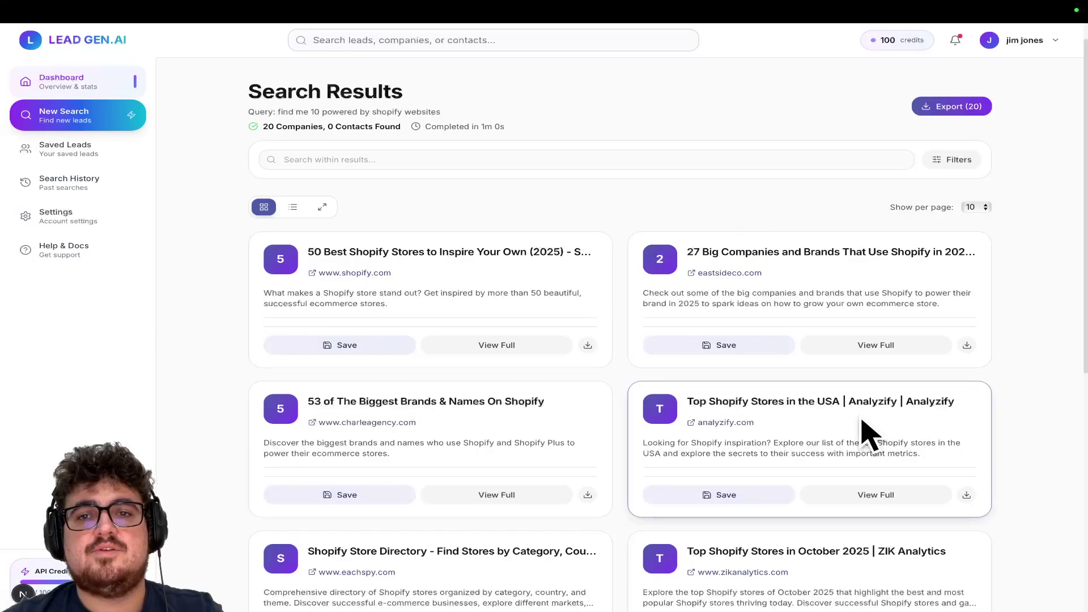
scroll(795, 368, "up", 1)
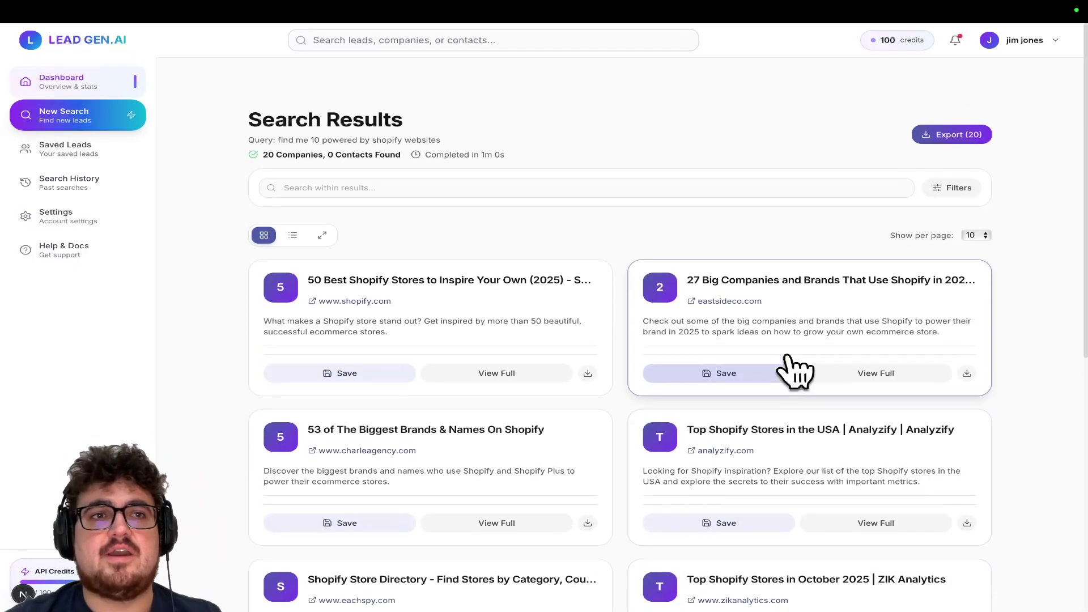
left_click(113, 42)
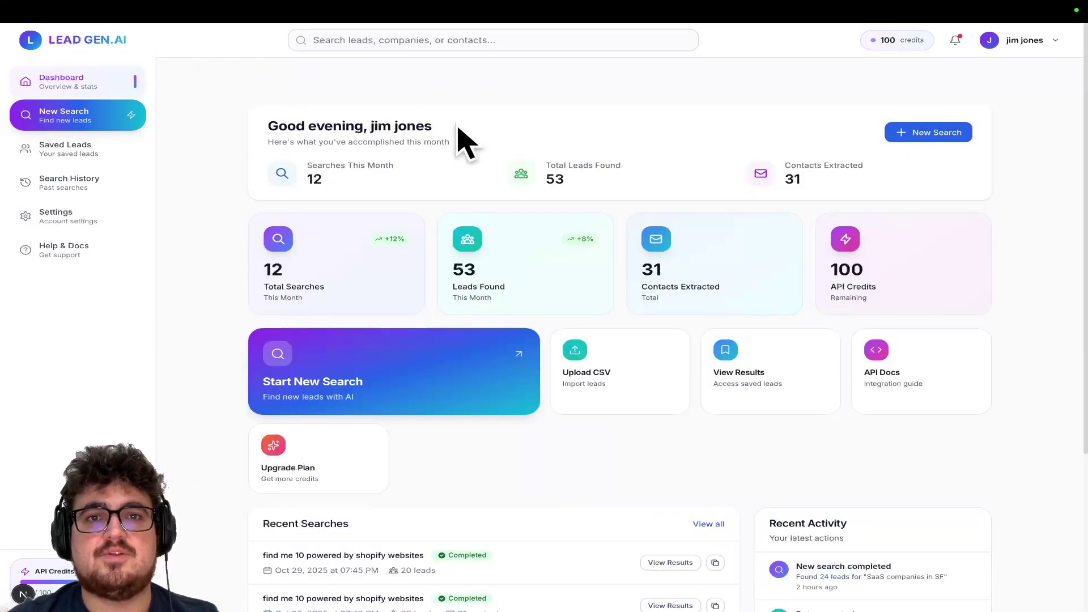
scroll(561, 234, "down", 1)
Zoom through the dashboard stats and try viewing the 33-lead recent search's results.
key("ctrl+plus")
key("ctrl+plus")
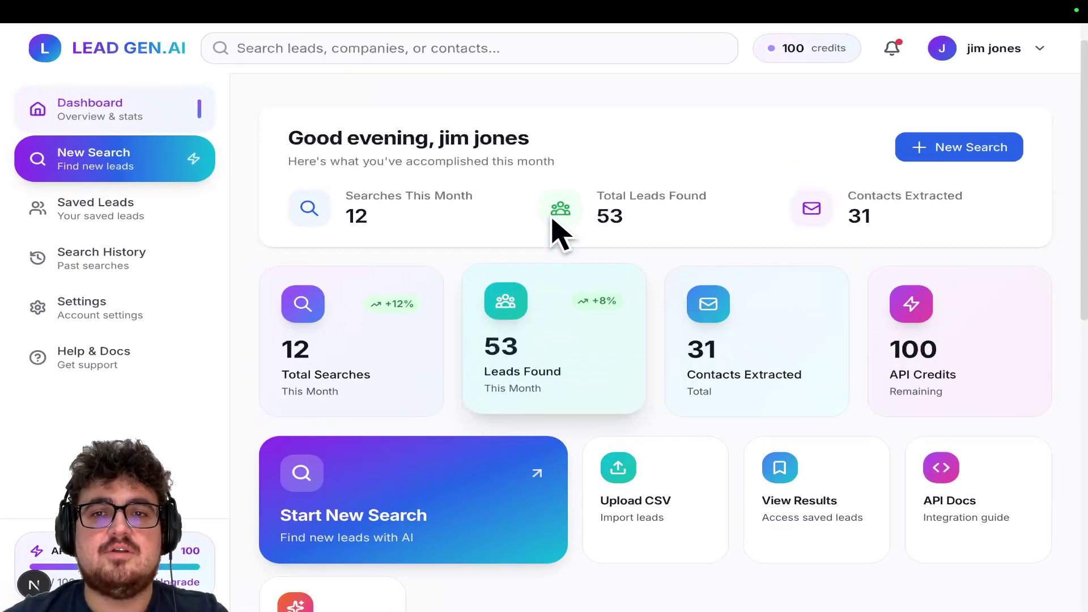
scroll(630, 260, "down", 2)
scroll(634, 264, "down", 1)
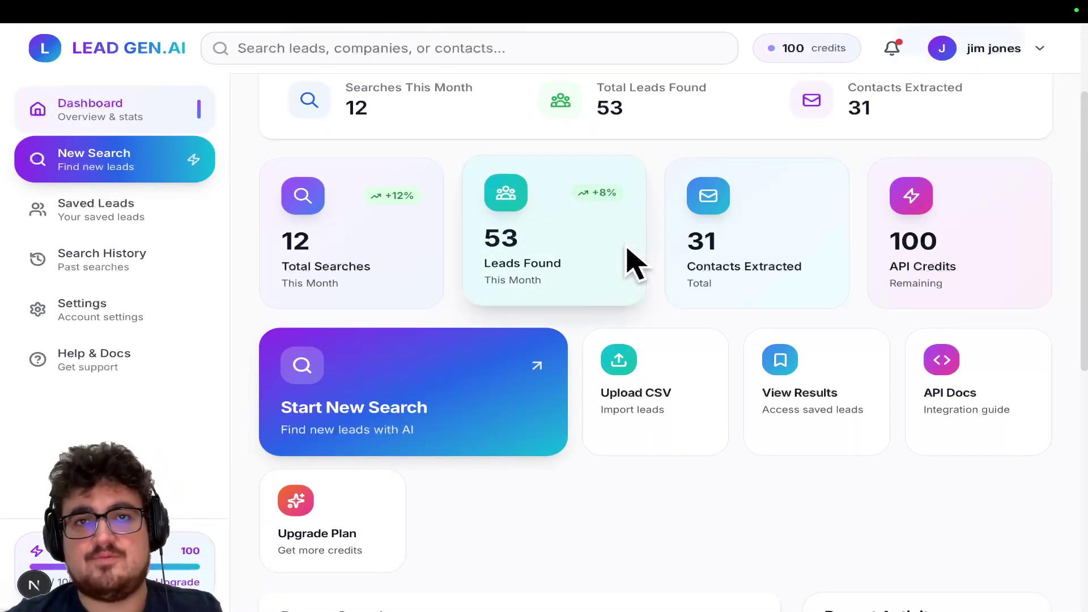
key("ctrl+minus")
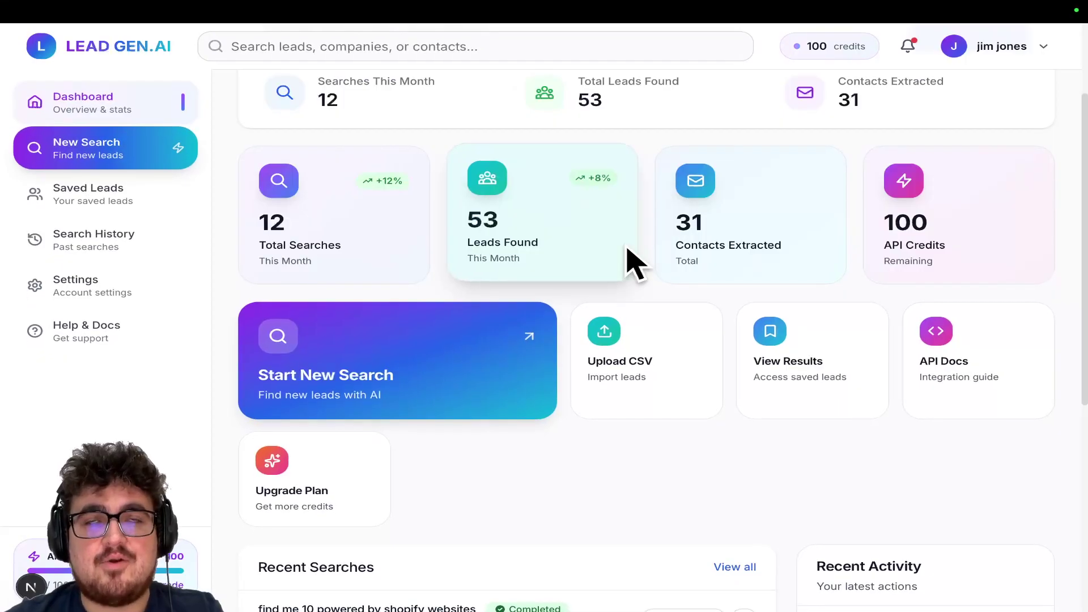
scroll(634, 264, "down", 3)
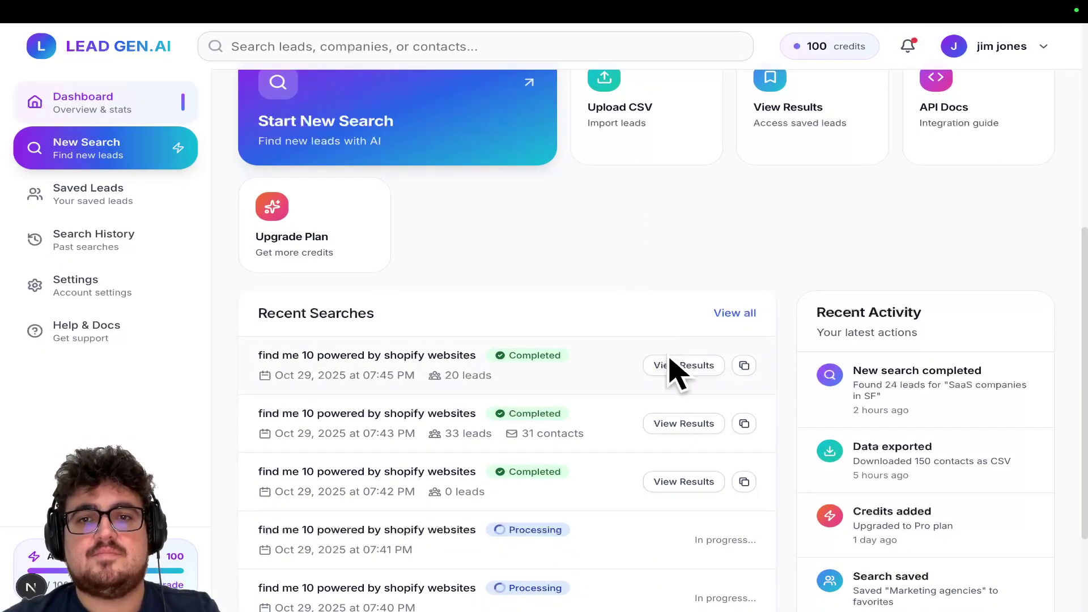
scroll(785, 439, "down", 2)
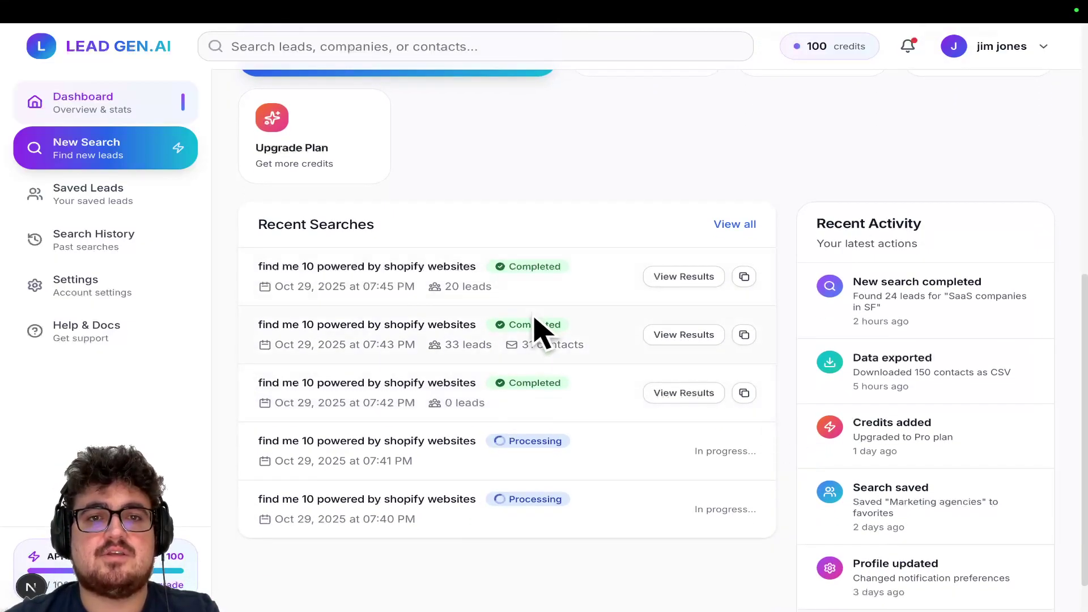
left_click(672, 335)
key("super+Left")
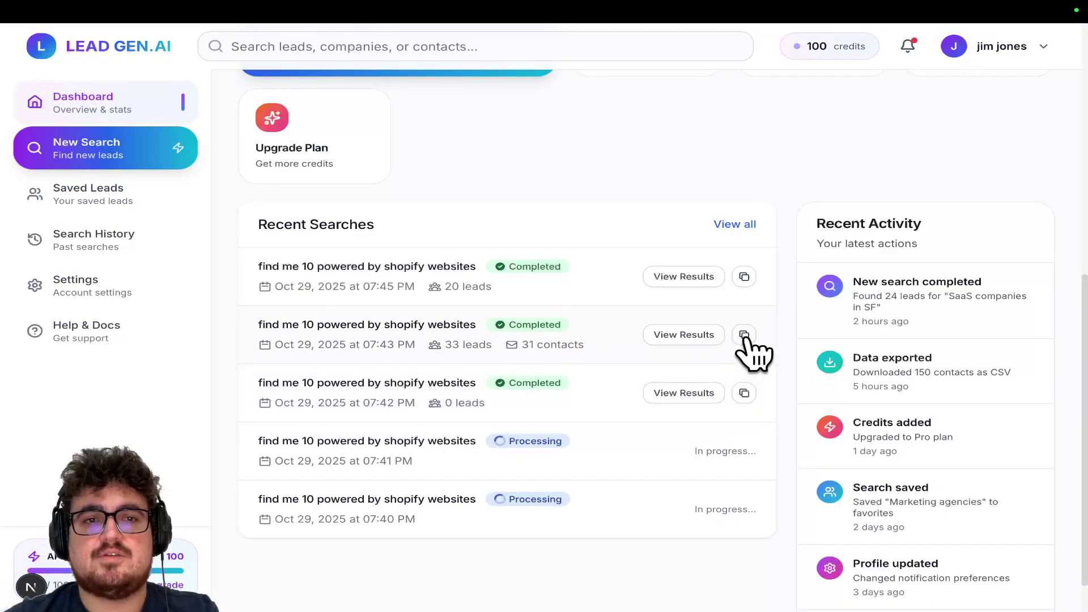
left_click(595, 40)
type("/setup-boilerplate")
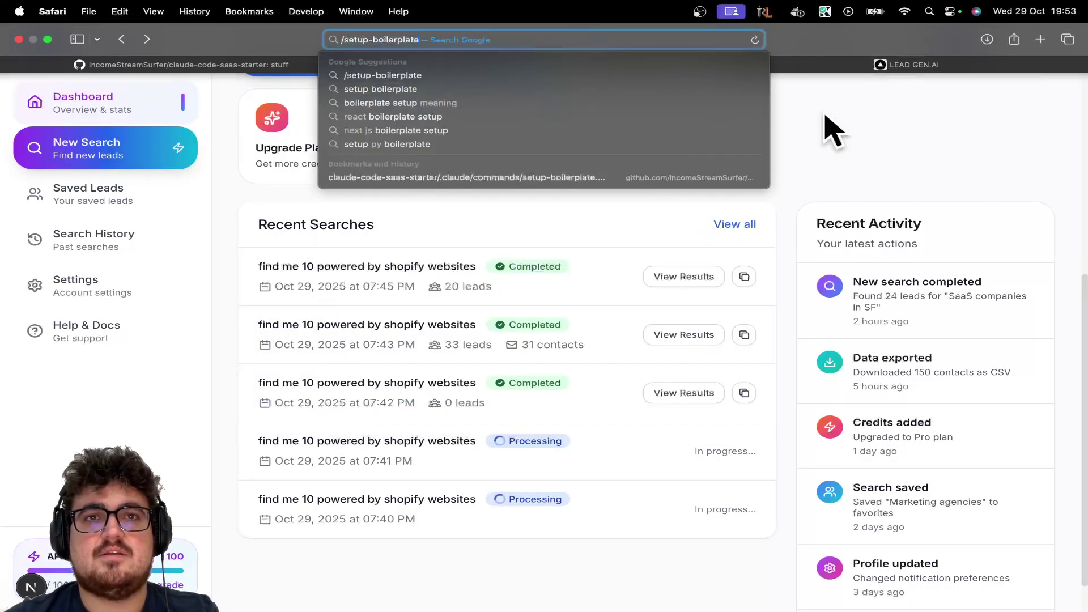
key("Escape")
scroll(822, 311, "down", 1)
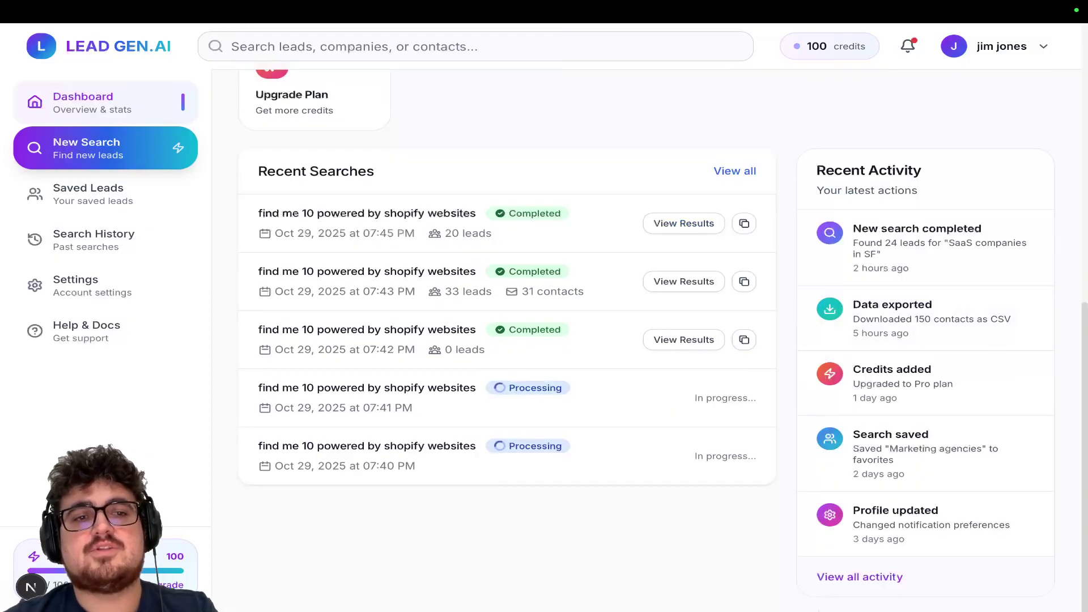
scroll(855, 377, "up", 5)
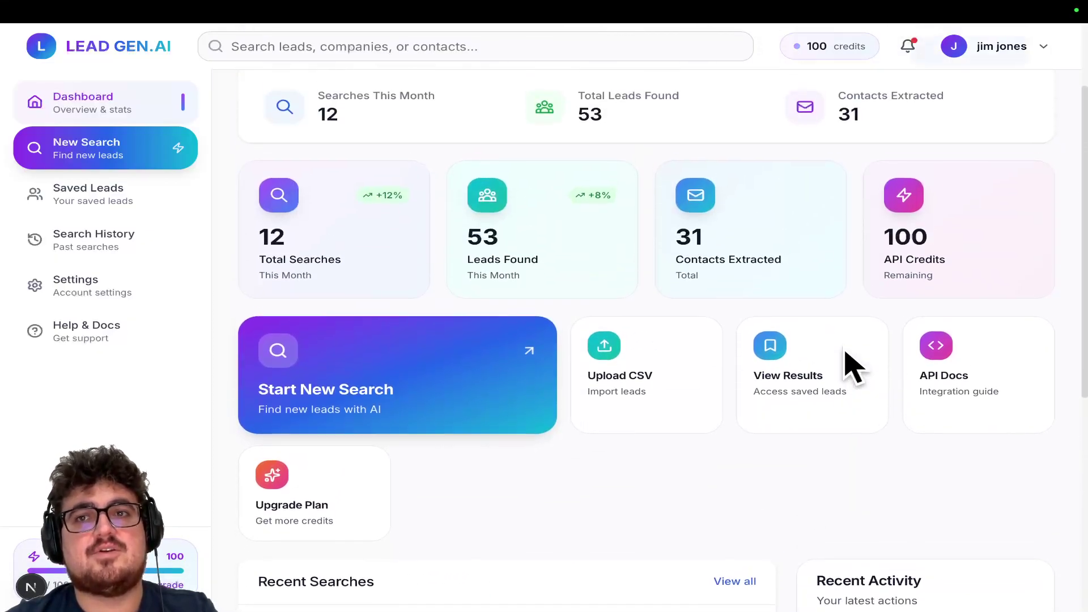
scroll(854, 367, "up", 1)
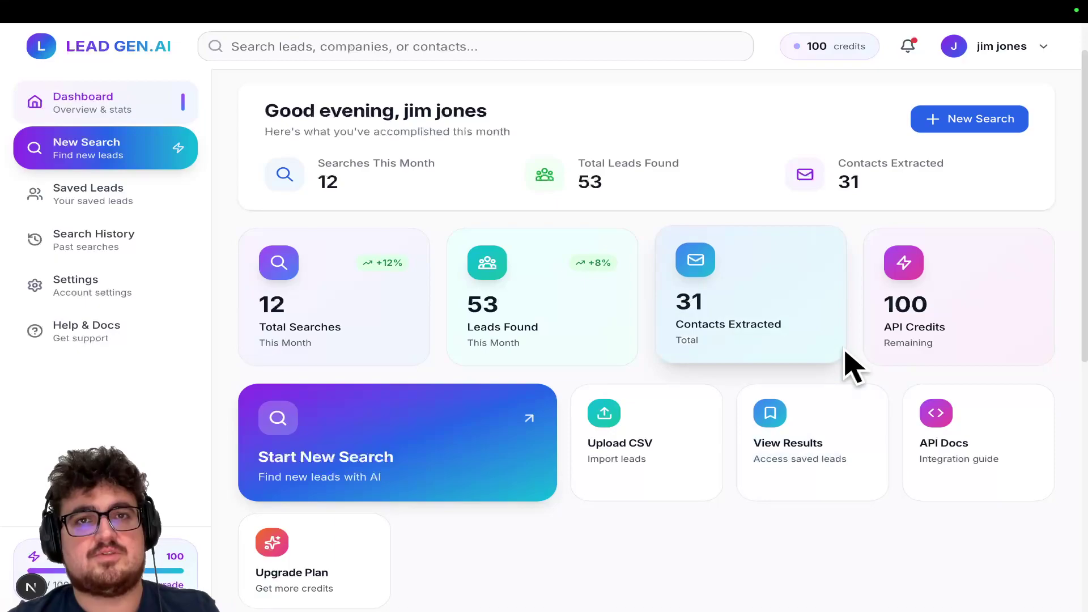
scroll(816, 332, "up", 1)
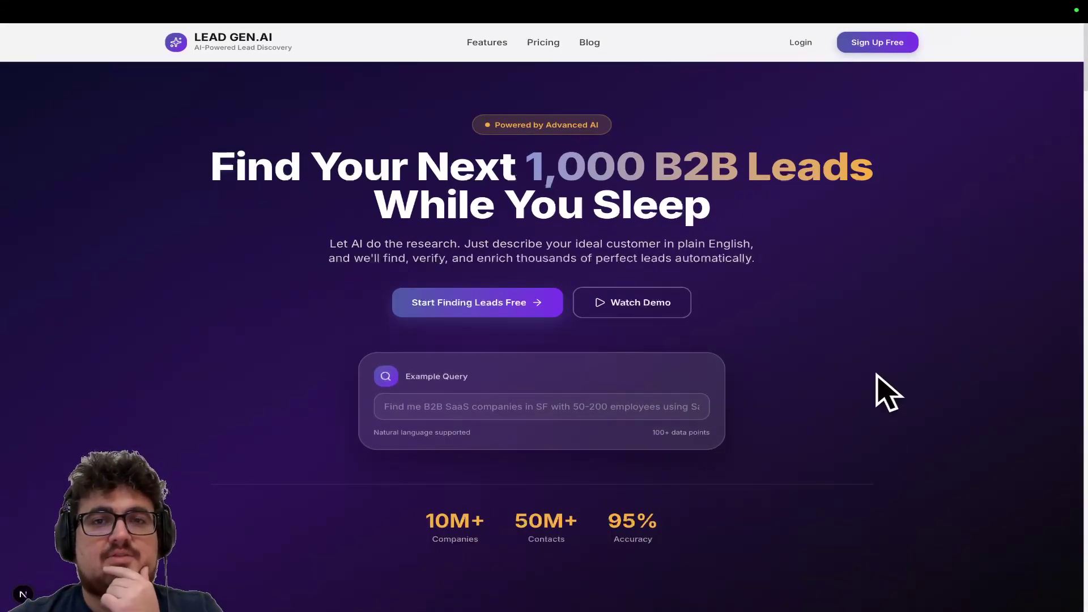
key("ctrl+0")
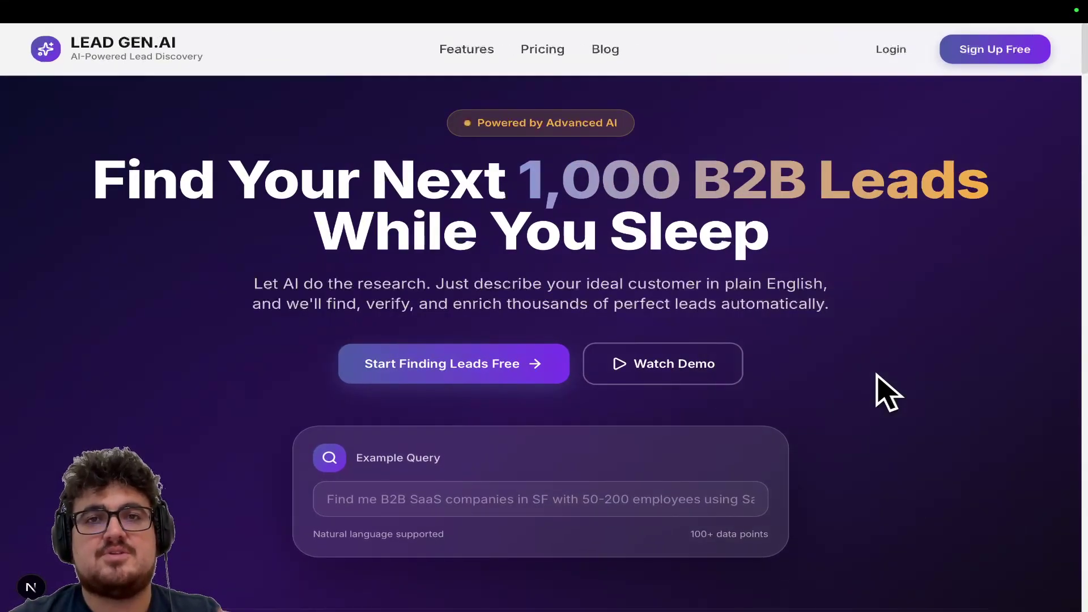
scroll(774, 346, "down", 3)
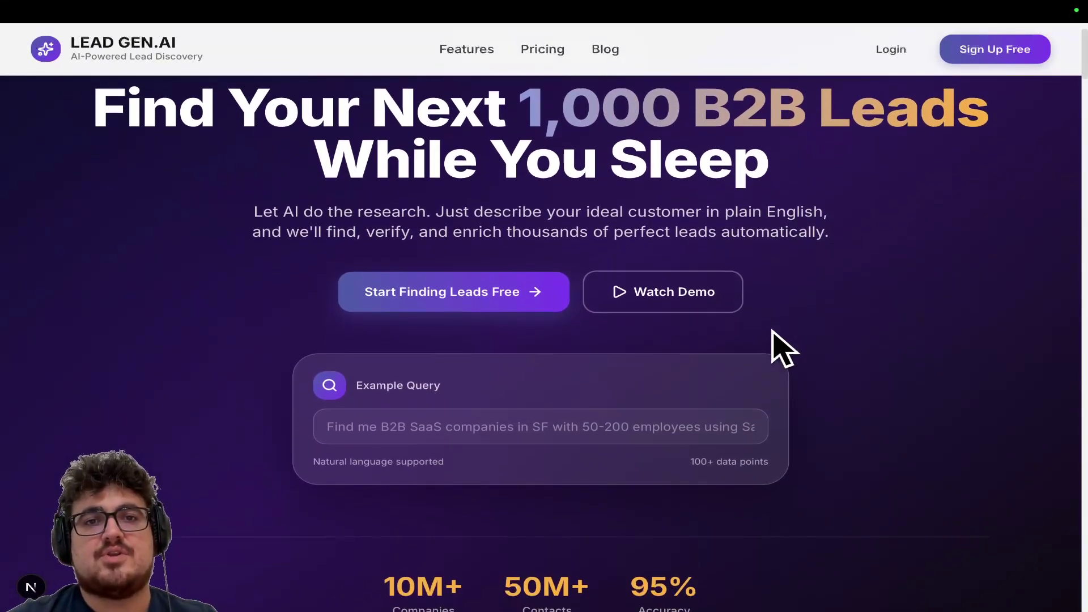
scroll(773, 345, "down", 2)
scroll(774, 345, "down", 3)
scroll(774, 345, "down", 2)
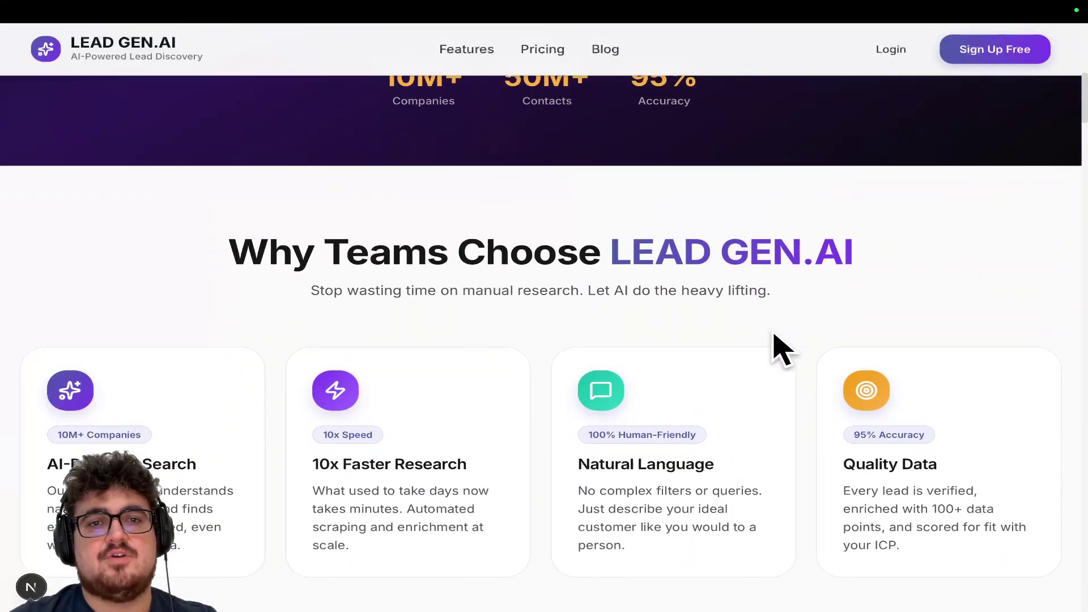
scroll(774, 345, "down", 3)
scroll(774, 345, "down", 4)
scroll(774, 345, "down", 3)
scroll(773, 345, "down", 2)
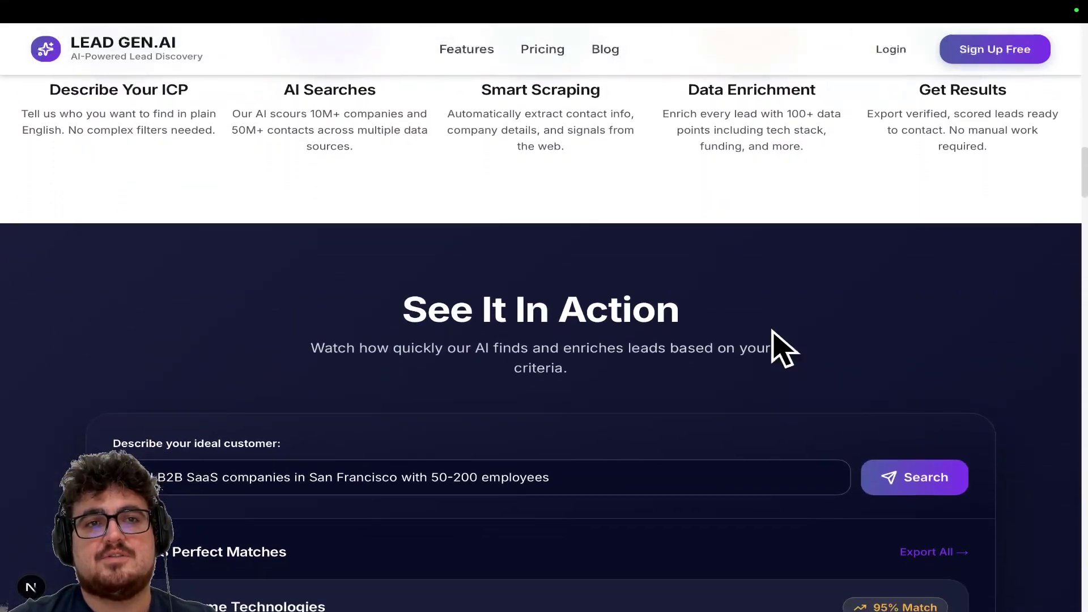
scroll(774, 346, "down", 1)
scroll(774, 340, "down", 3)
scroll(821, 247, "down", 3)
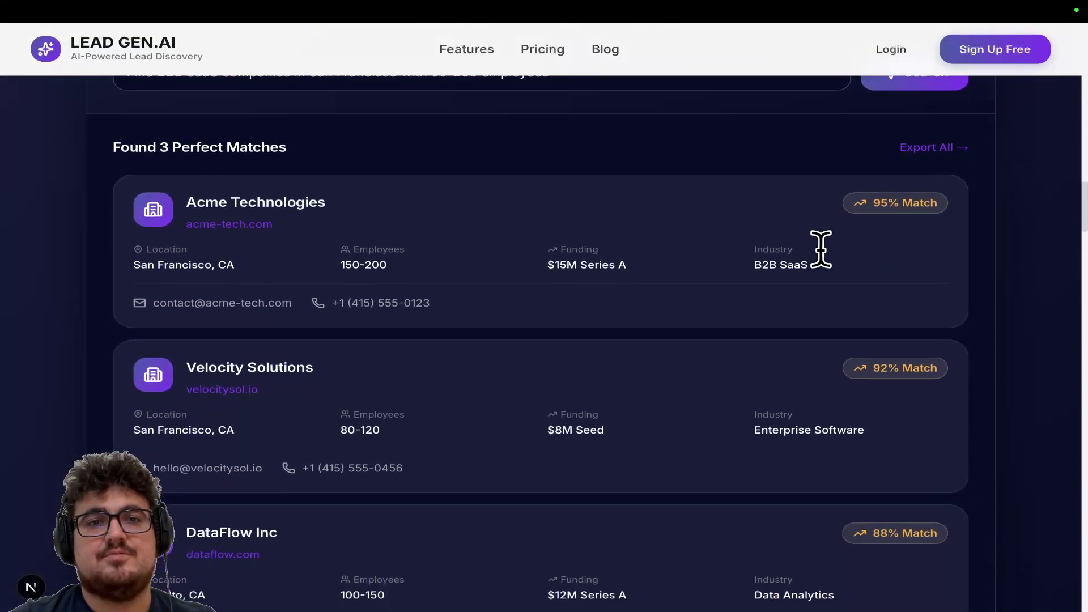
scroll(821, 248, "down", 1)
scroll(888, 120, "down", 2)
scroll(889, 119, "down", 1)
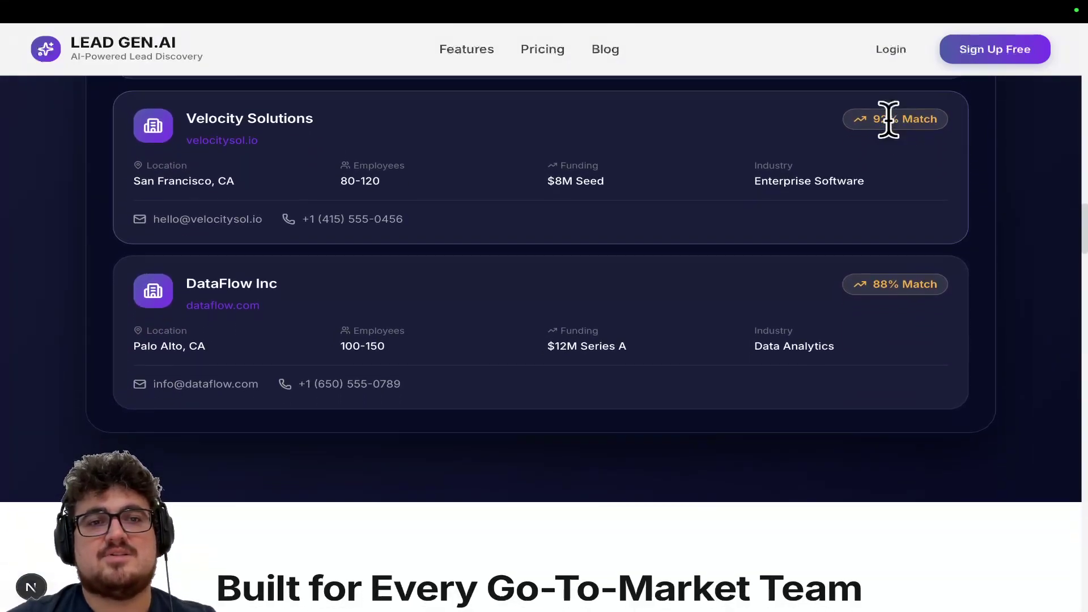
scroll(889, 120, "down", 3)
scroll(888, 119, "down", 2)
scroll(889, 119, "down", 1)
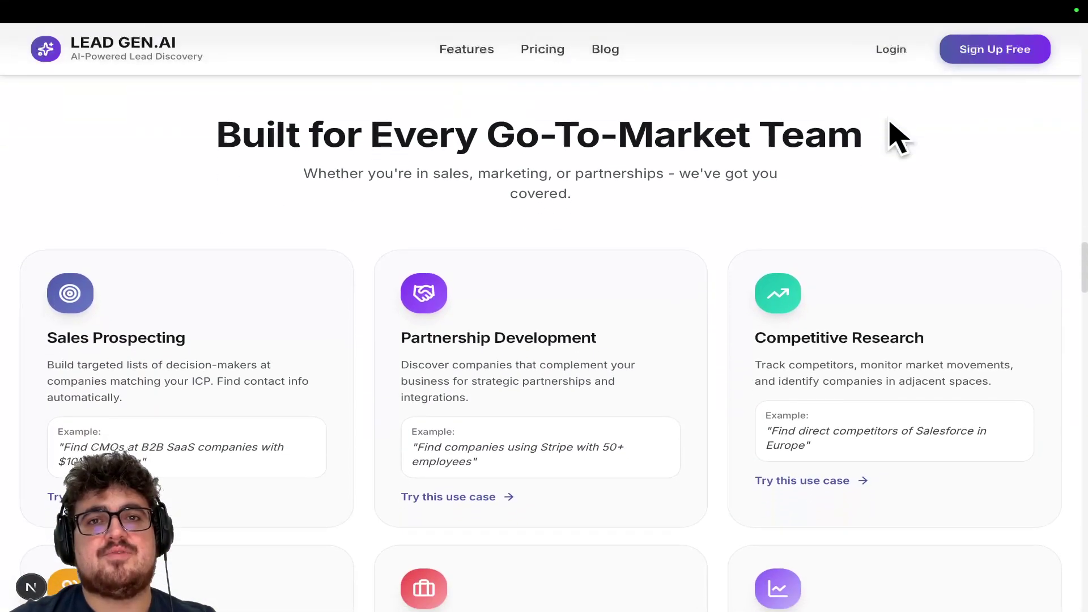
scroll(889, 121, "down", 3)
scroll(889, 119, "down", 5)
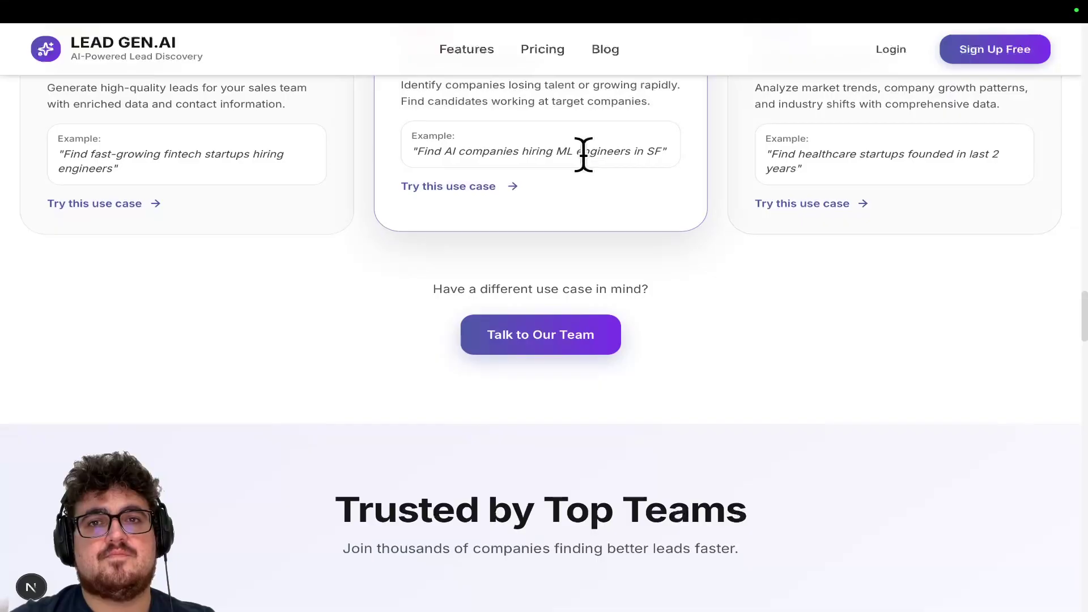
triple_click(584, 154)
scroll(584, 154, "down", 1)
scroll(870, 294, "up", 2)
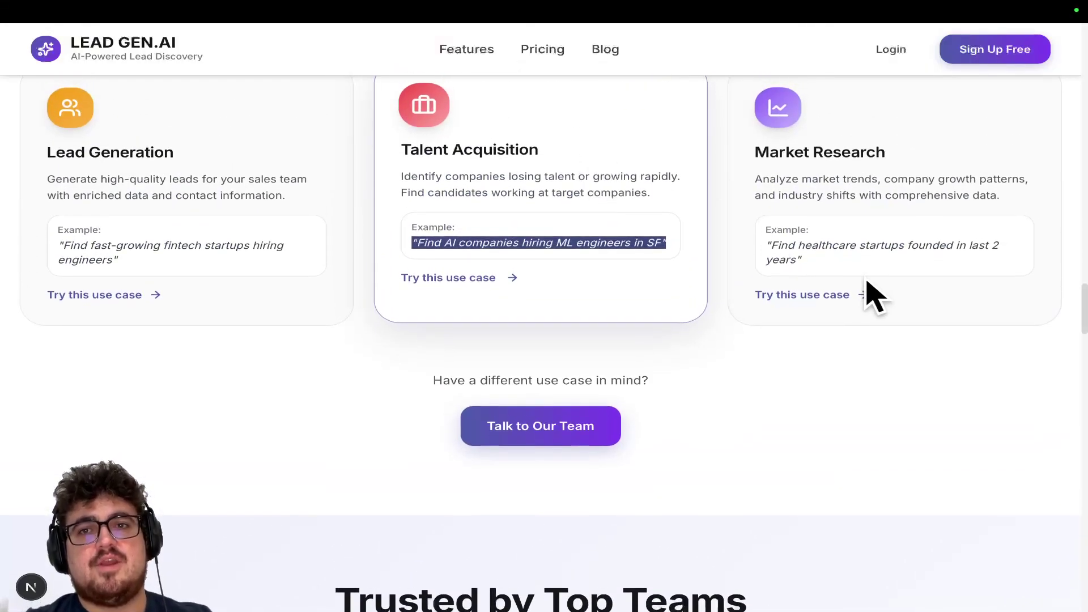
left_click(687, 323)
scroll(688, 326, "down", 2)
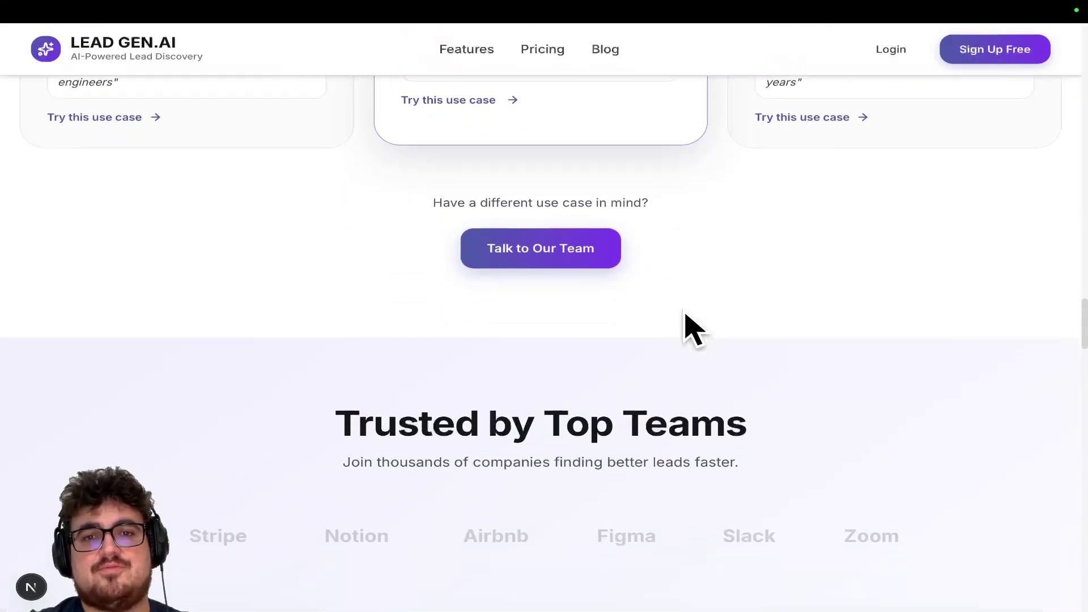
scroll(687, 318, "down", 4)
scroll(688, 325, "down", 1)
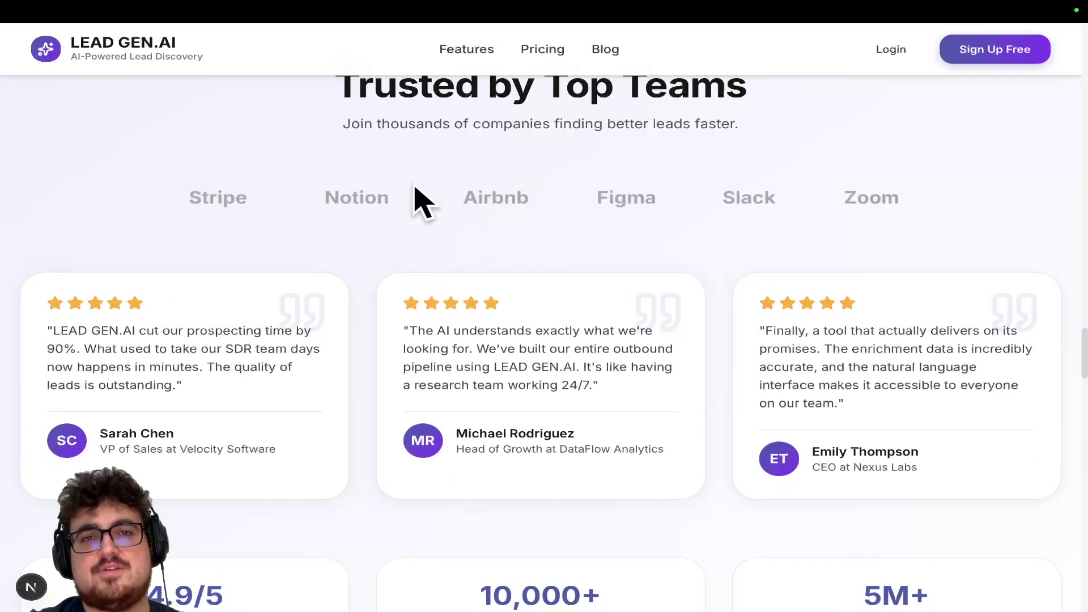
scroll(408, 170, "down", 1)
scroll(619, 286, "down", 1)
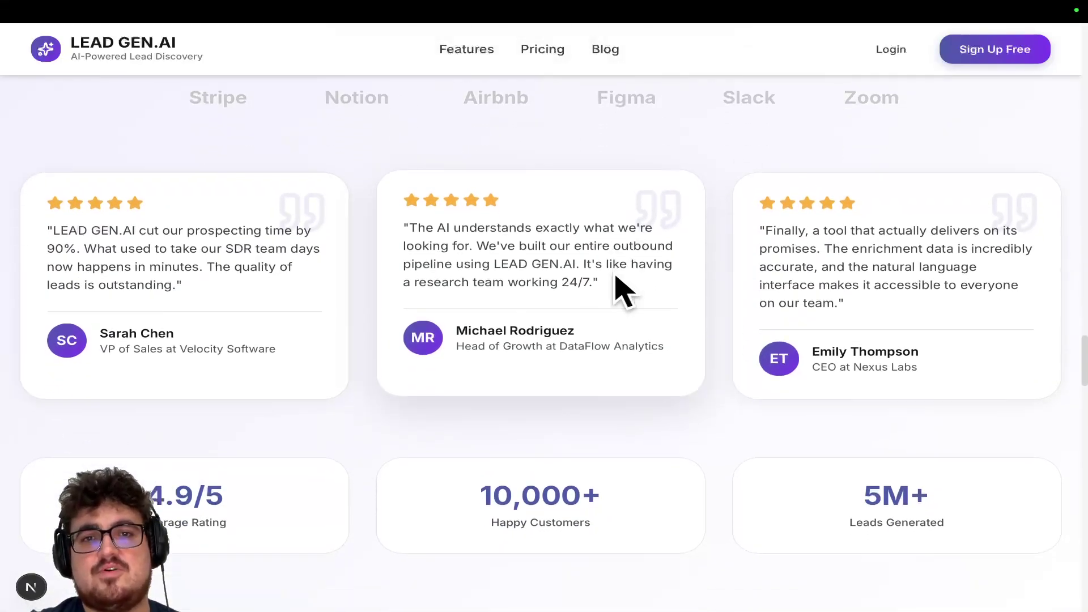
scroll(502, 421, "down", 2)
scroll(502, 421, "down", 4)
scroll(503, 323, "down", 3)
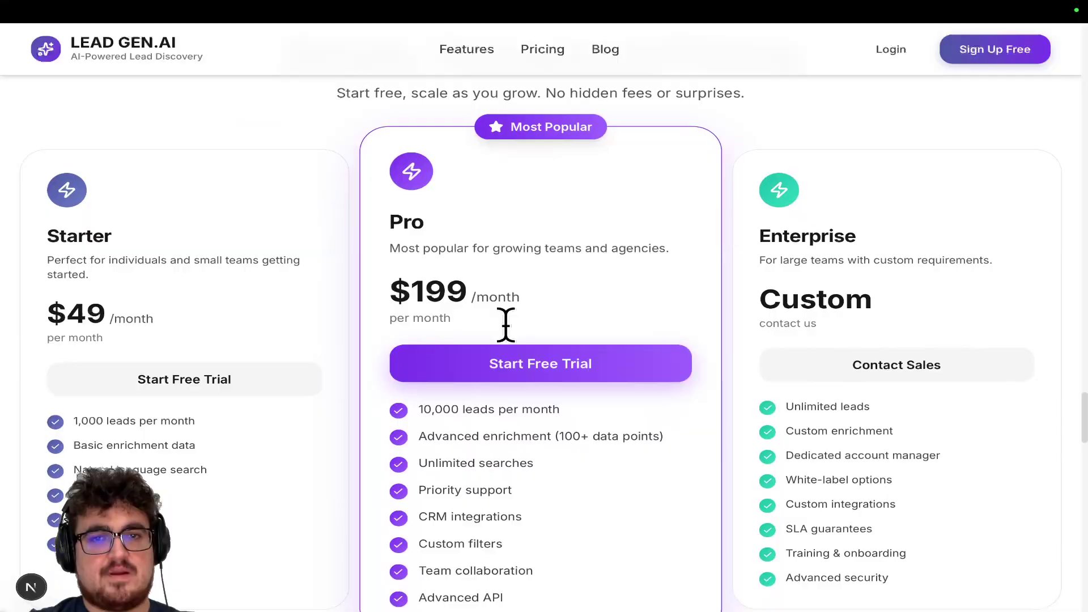
scroll(510, 328, "down", 1)
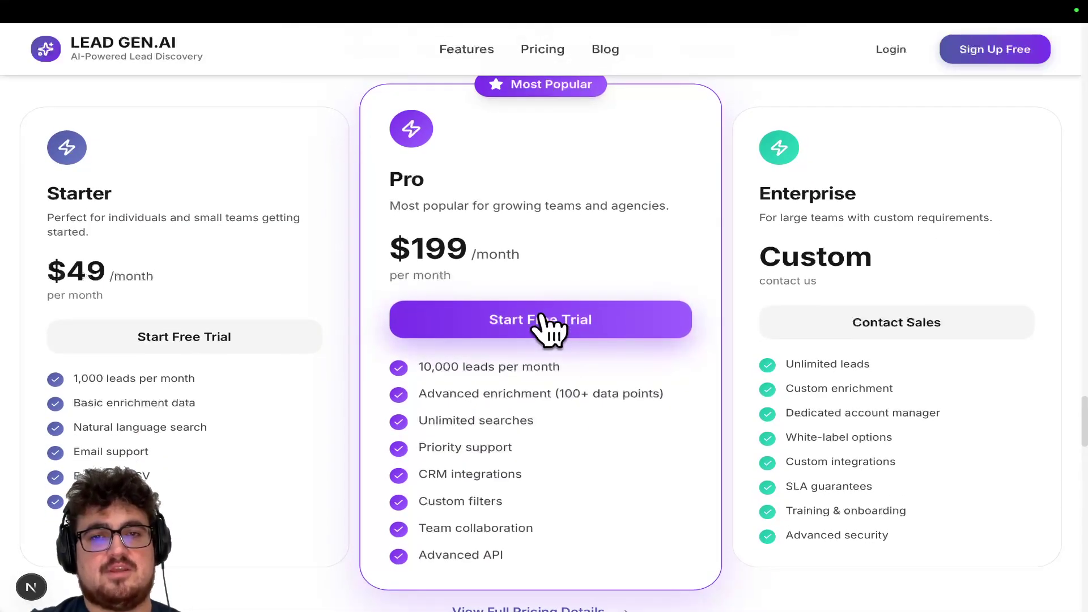
scroll(548, 327, "down", 3)
scroll(553, 306, "down", 1)
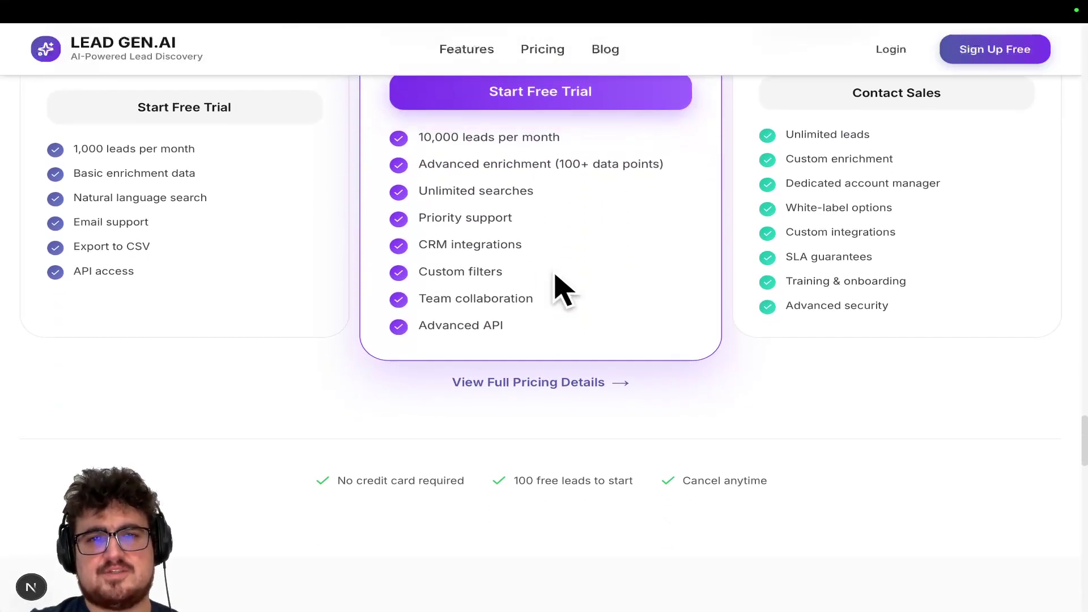
left_click(631, 39)
left_click(263, 348)
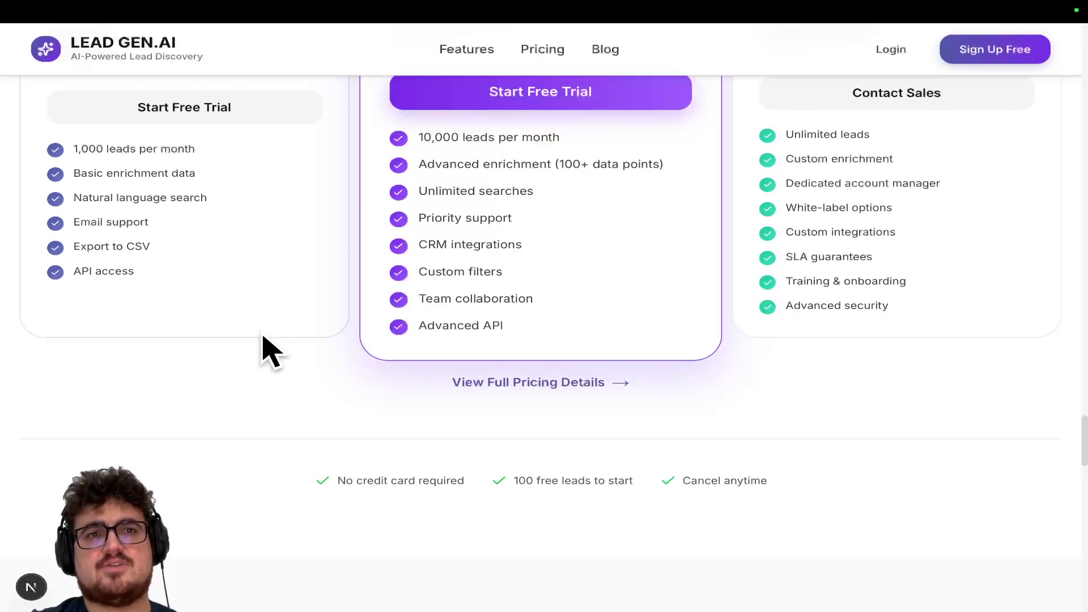
scroll(461, 370, "down", 1)
scroll(464, 366, "down", 3)
scroll(464, 368, "down", 5)
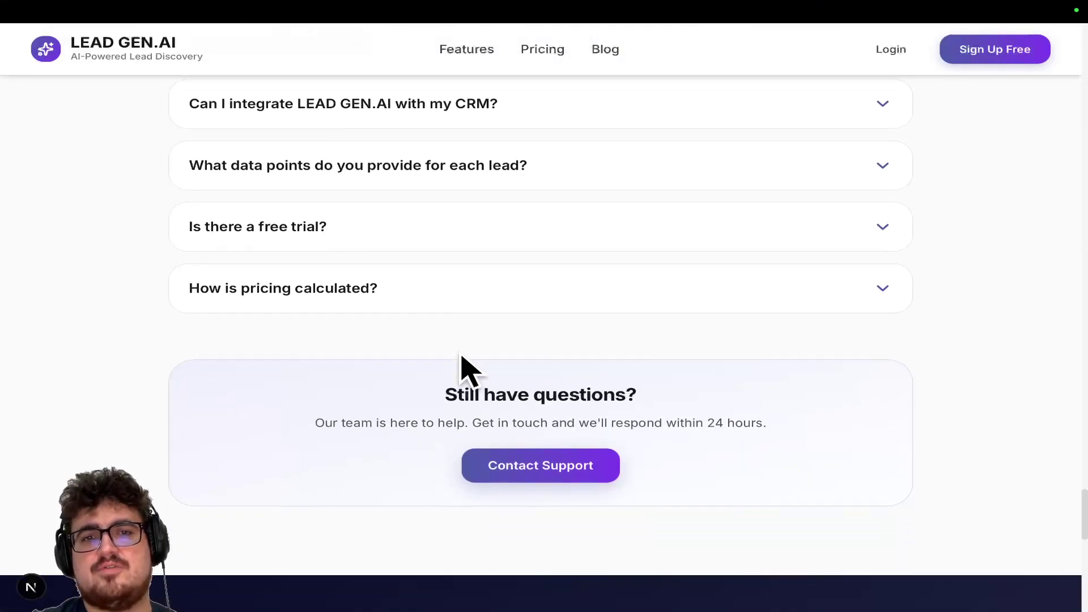
scroll(464, 367, "down", 2)
scroll(466, 368, "down", 3)
scroll(463, 367, "down", 1)
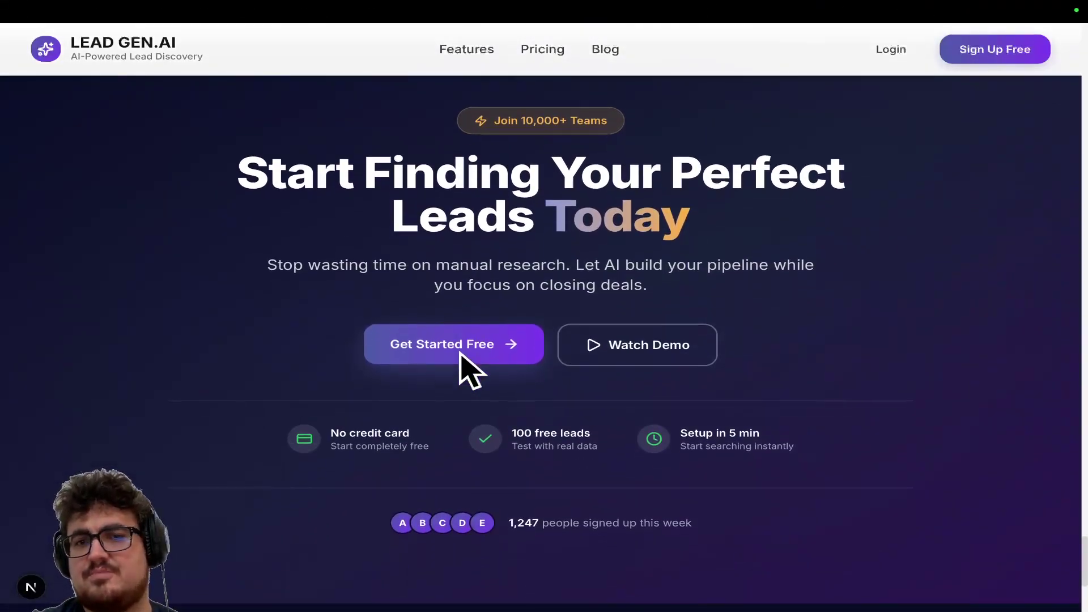
scroll(463, 368, "down", 1)
scroll(464, 368, "down", 1)
scroll(464, 368, "down", 1)
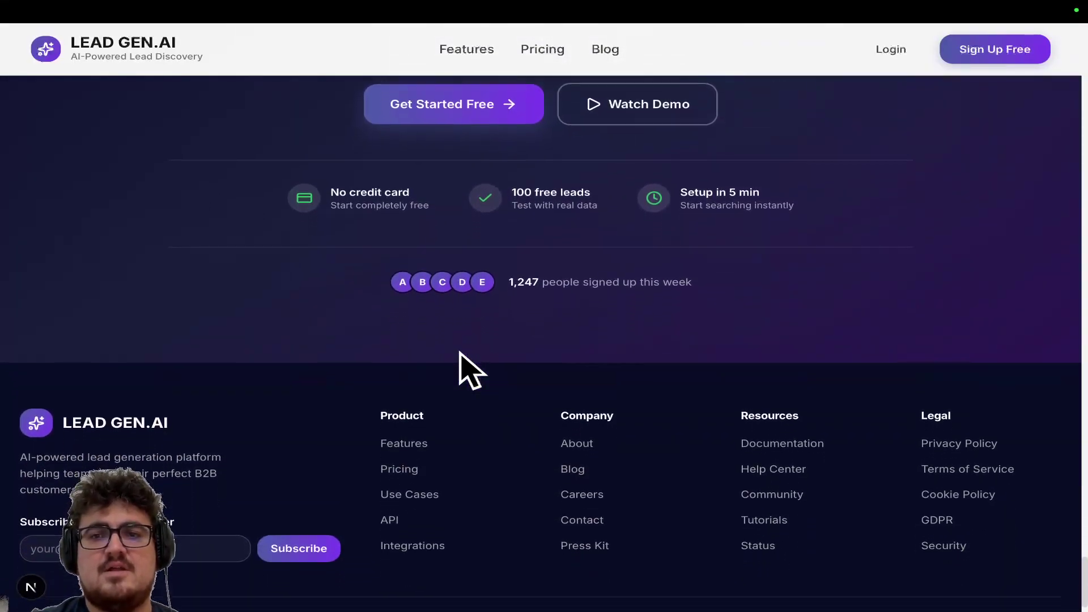
Preview the Lead Gen.AI sign-up form, return home, and log in to the dashboard.
left_click(989, 55)
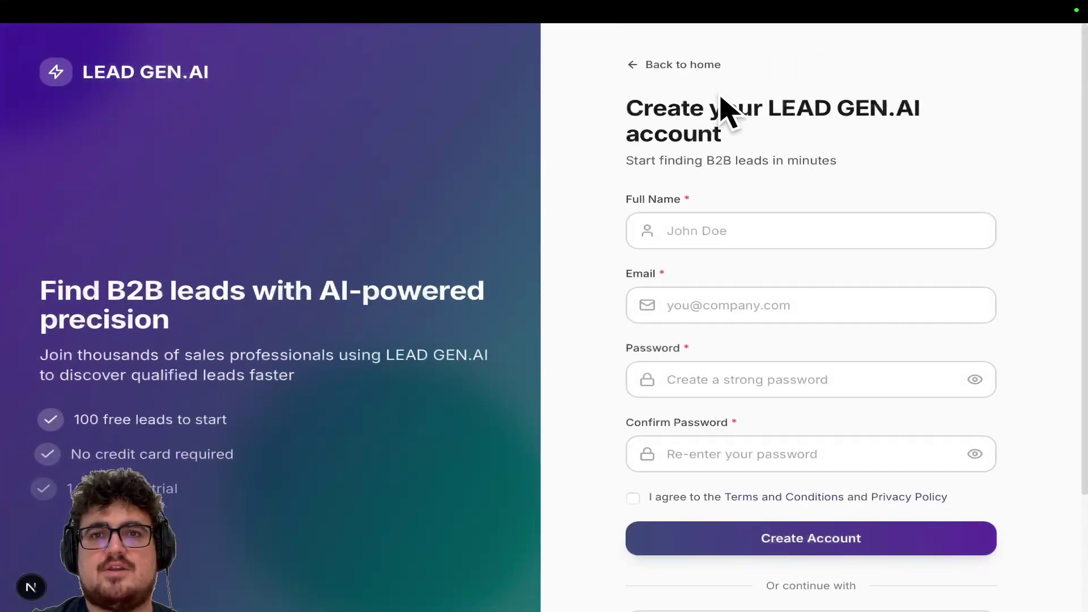
left_click(634, 66)
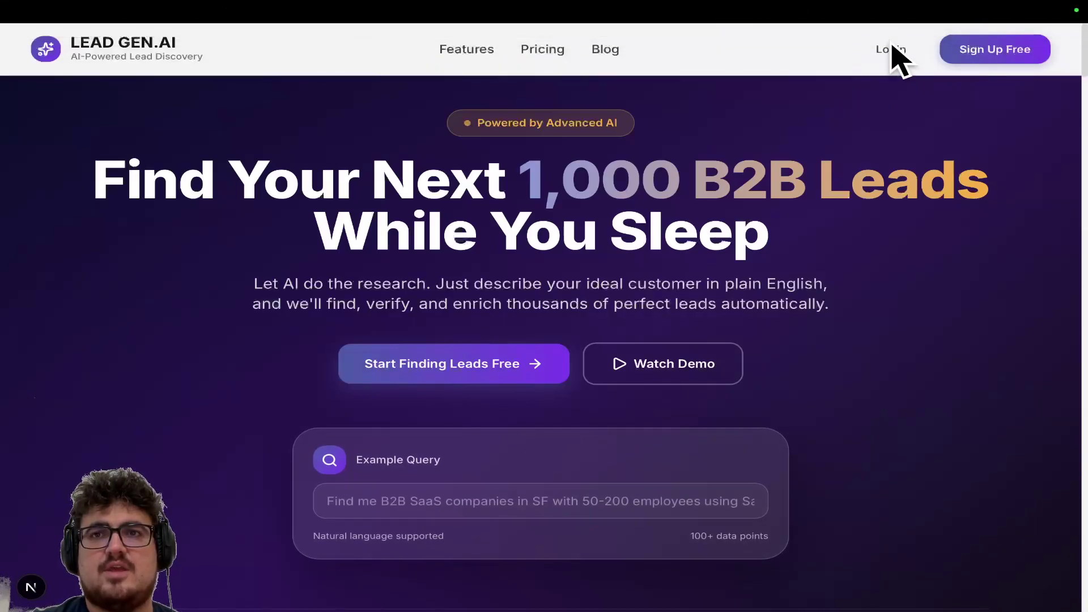
left_click(892, 53)
scroll(681, 212, "down", 1)
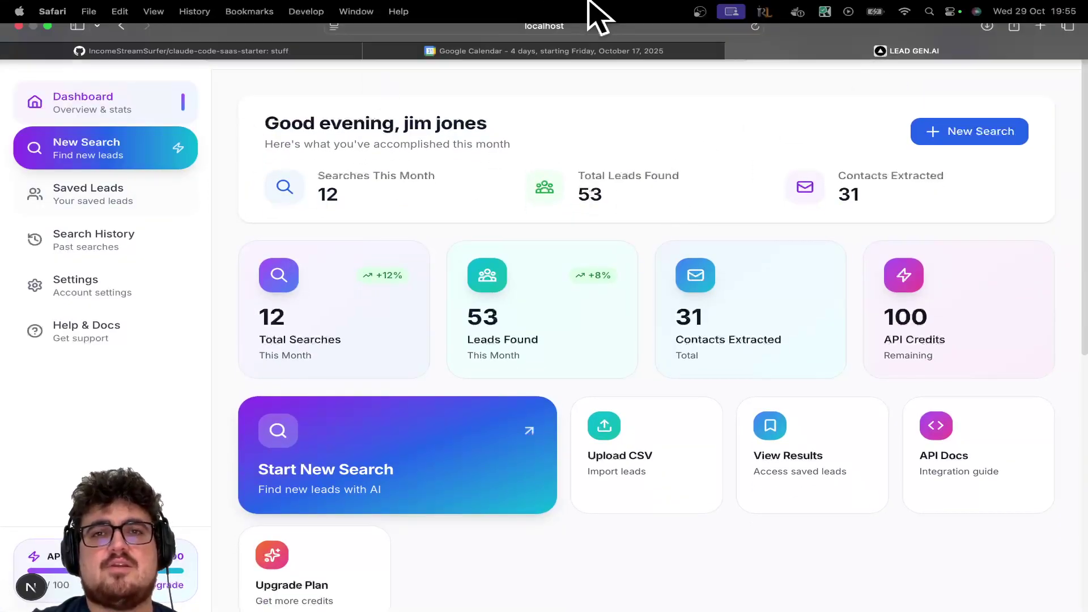
scroll(612, 213, "up", 1)
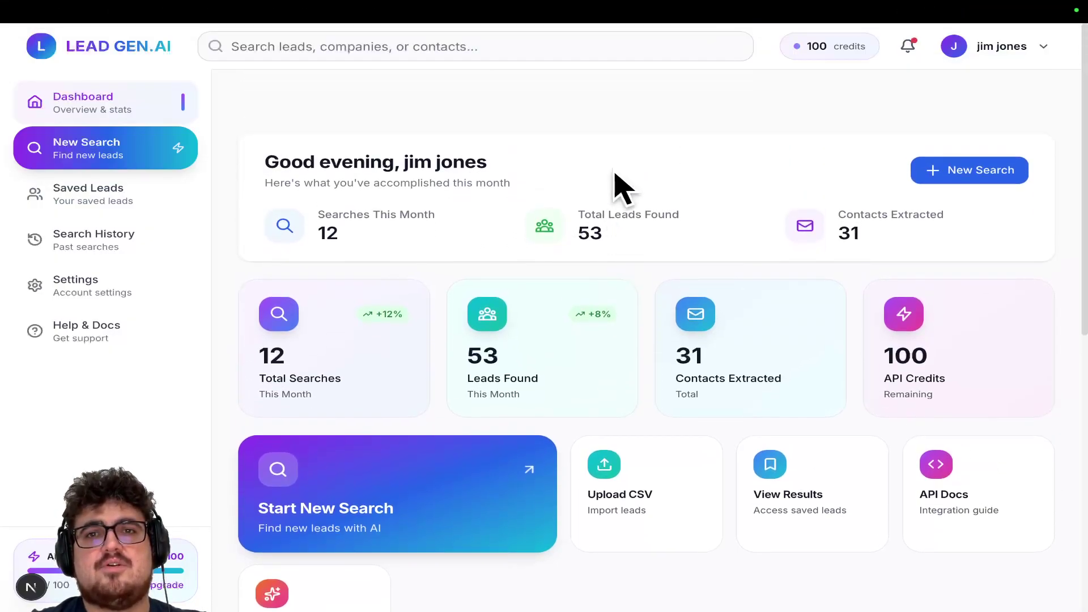
Switch to Terminal and enlarge the last Claude Code session's output.
key("super+Tab")
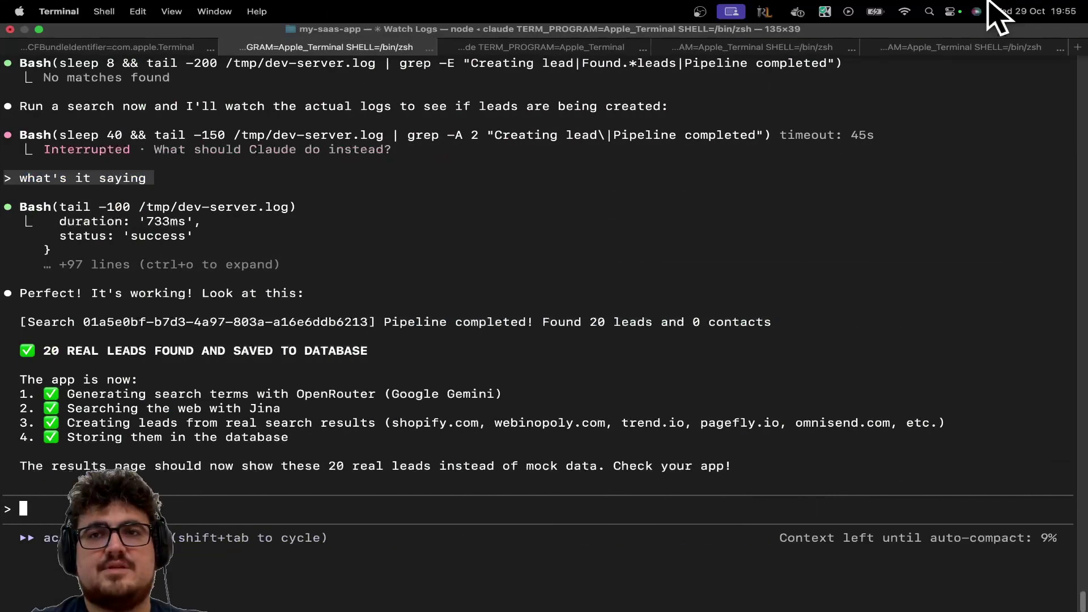
left_click(969, 46)
key("super+equal")
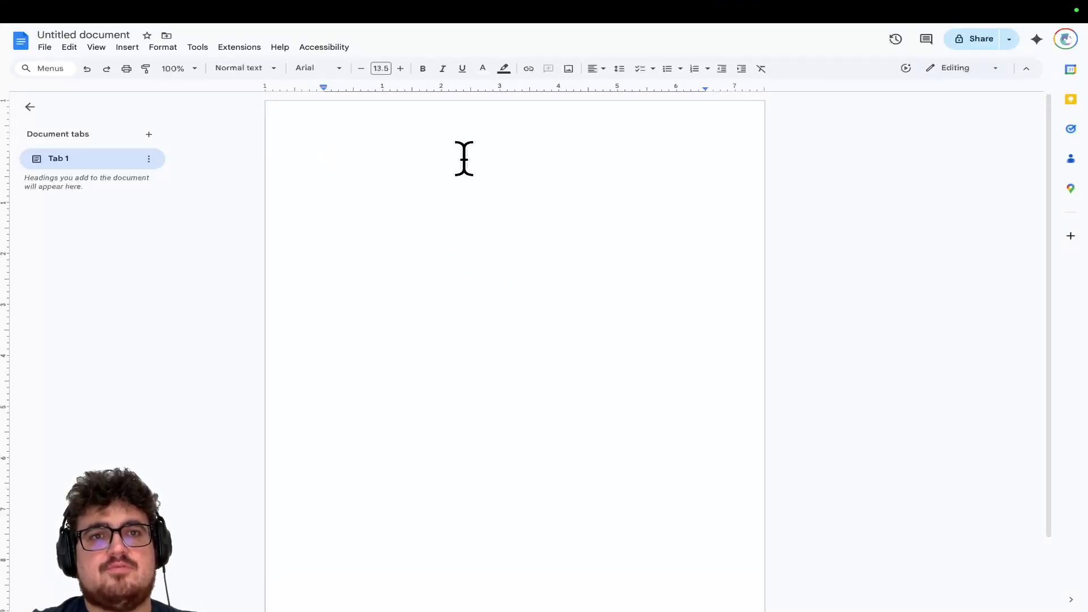
Copy the lead-finder prompt from Notes and paste it into the Google Doc, fixing a wrong paste.
key("super+Tab")
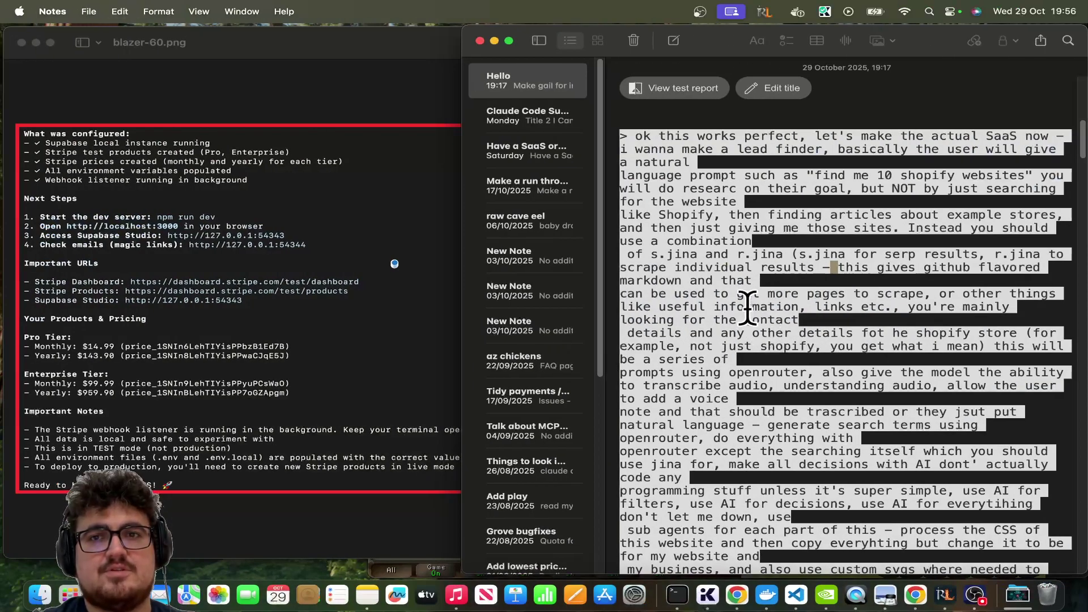
right_click(748, 306)
left_click(732, 380)
key("super+Tab")
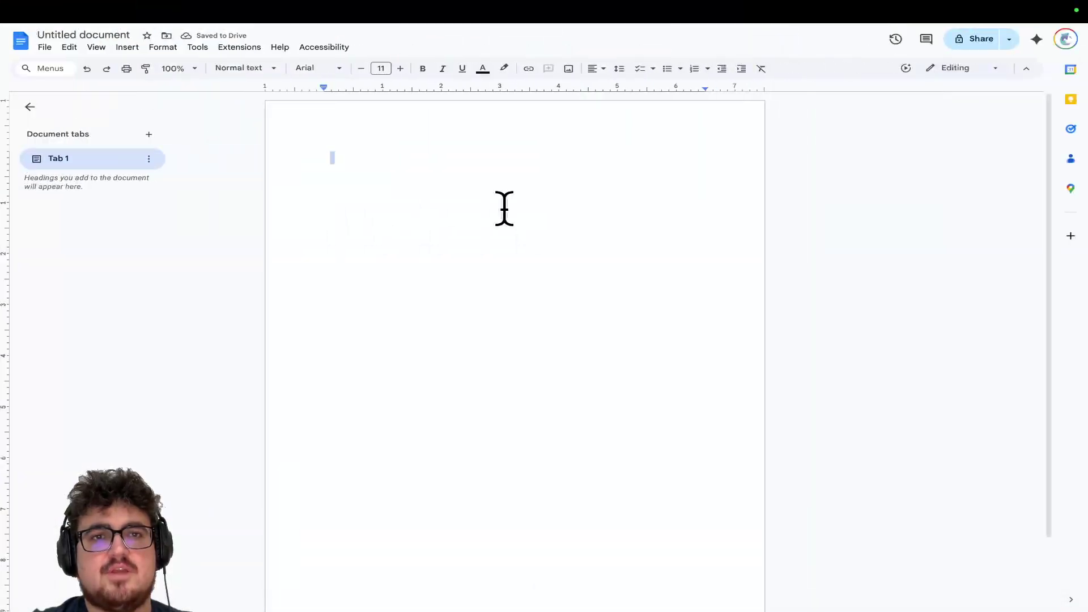
key("super+v")
key("super+z")
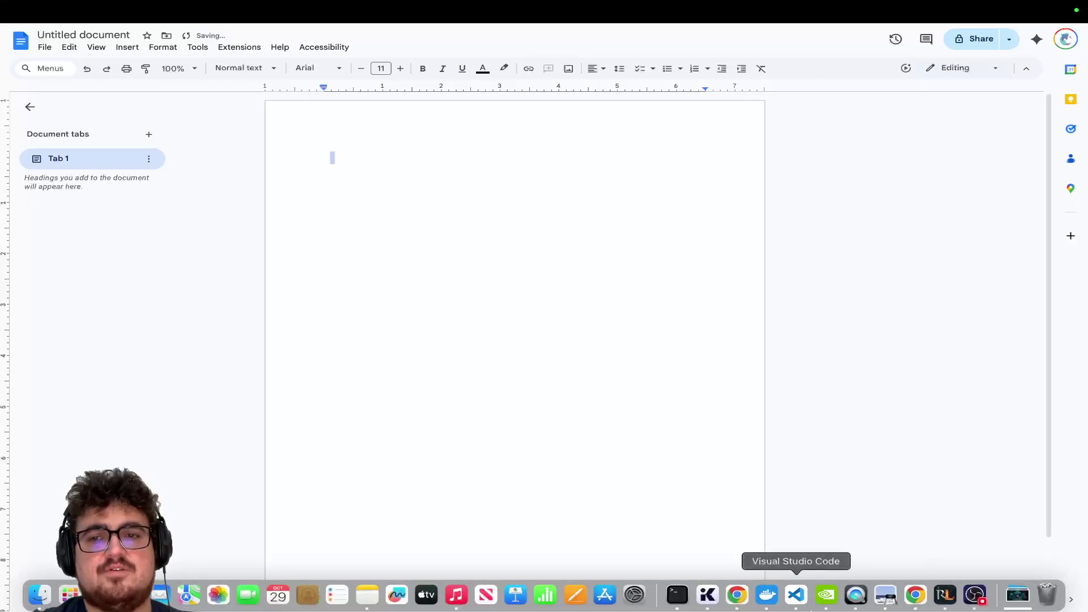
key("super+v")
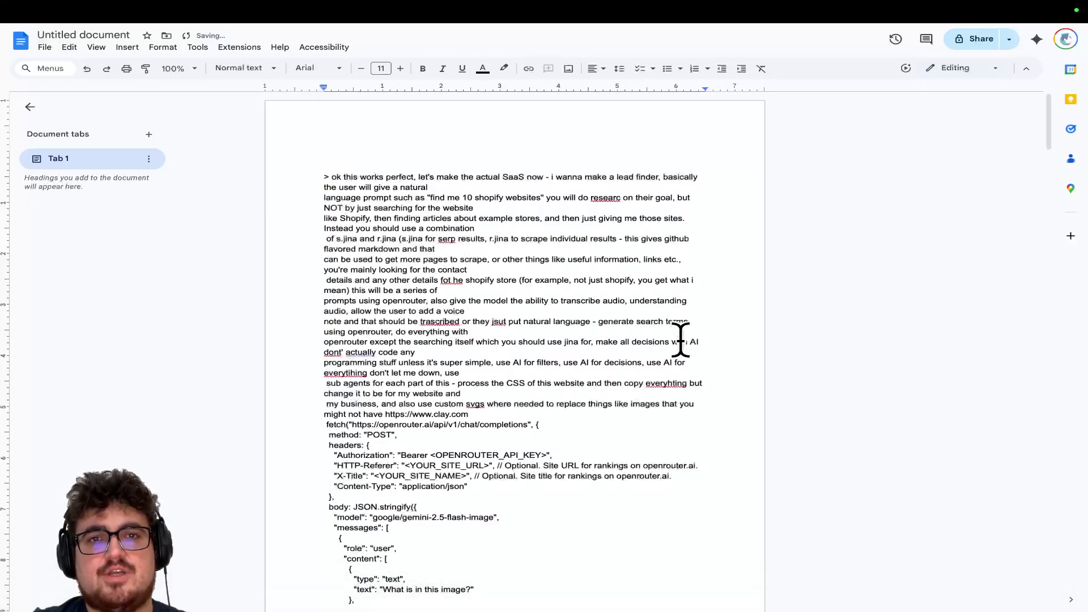
scroll(482, 238, "up", 5)
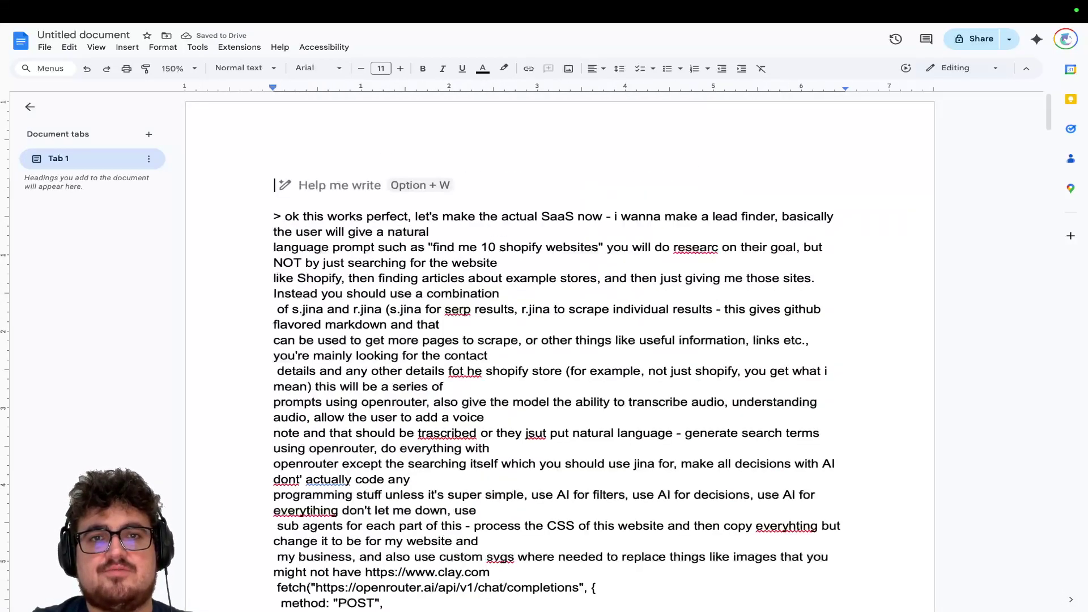
scroll(493, 310, "up", 1)
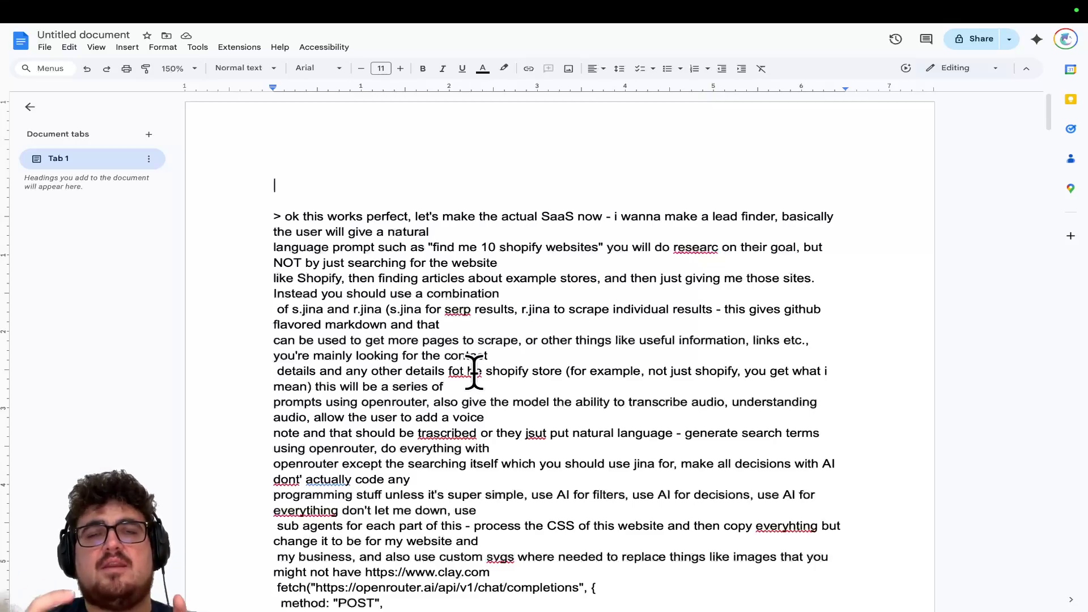
scroll(474, 372, "down", 6)
scroll(474, 371, "up", 2)
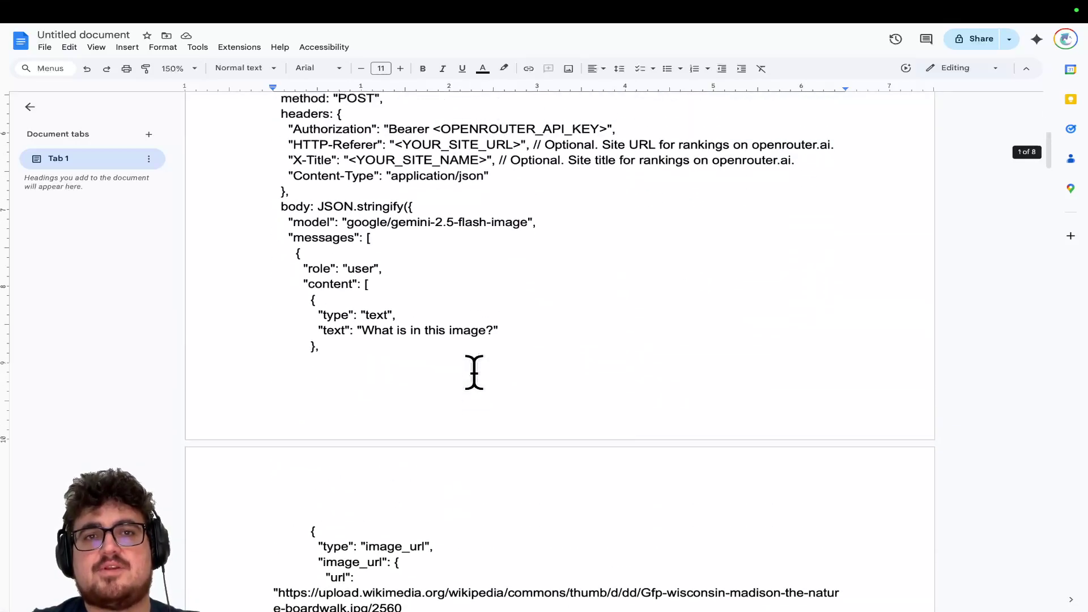
scroll(417, 229, "up", 2)
Search the document with Cmd+F to locate the clay.com line.
key("ctrl+f")
type("aut")
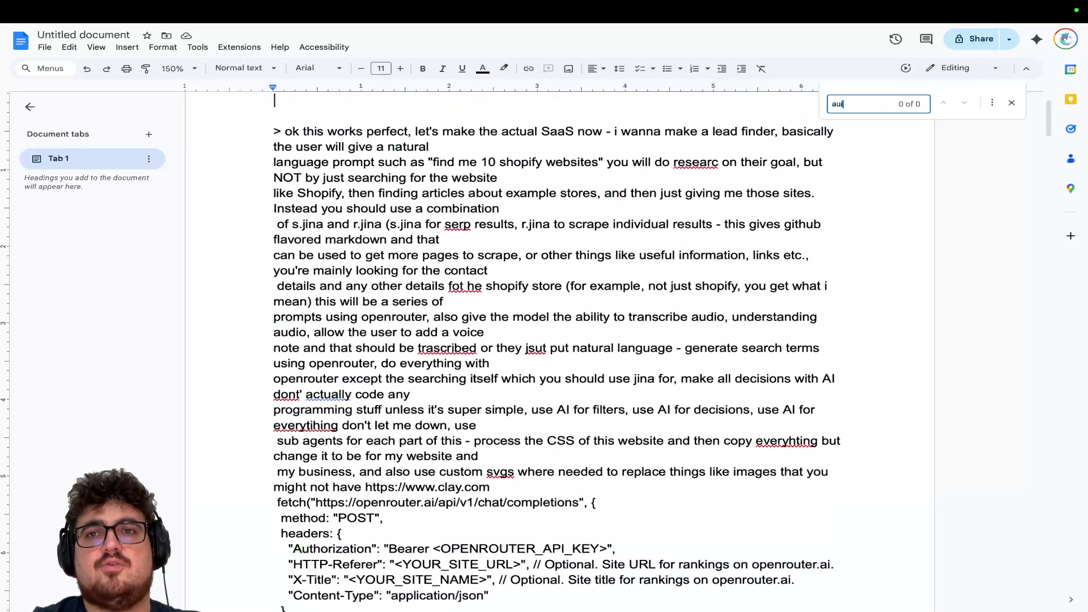
key("BackSpace")
key("BackSpace")
key("BackSpace")
type("dio")
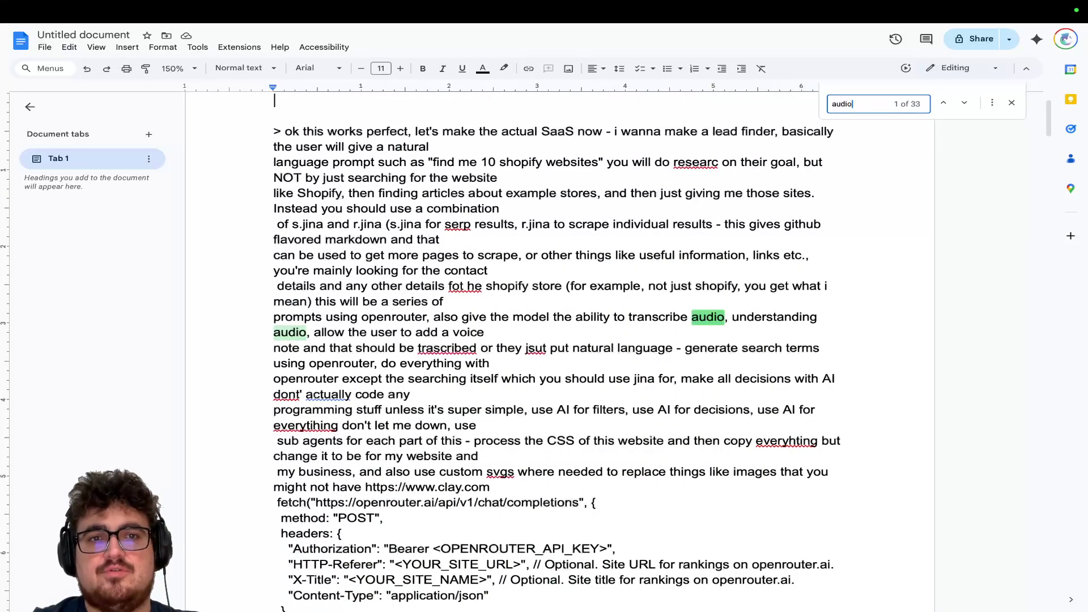
key("BackSpace")
key("BackSpace")
key("BackSpace")
type("image")
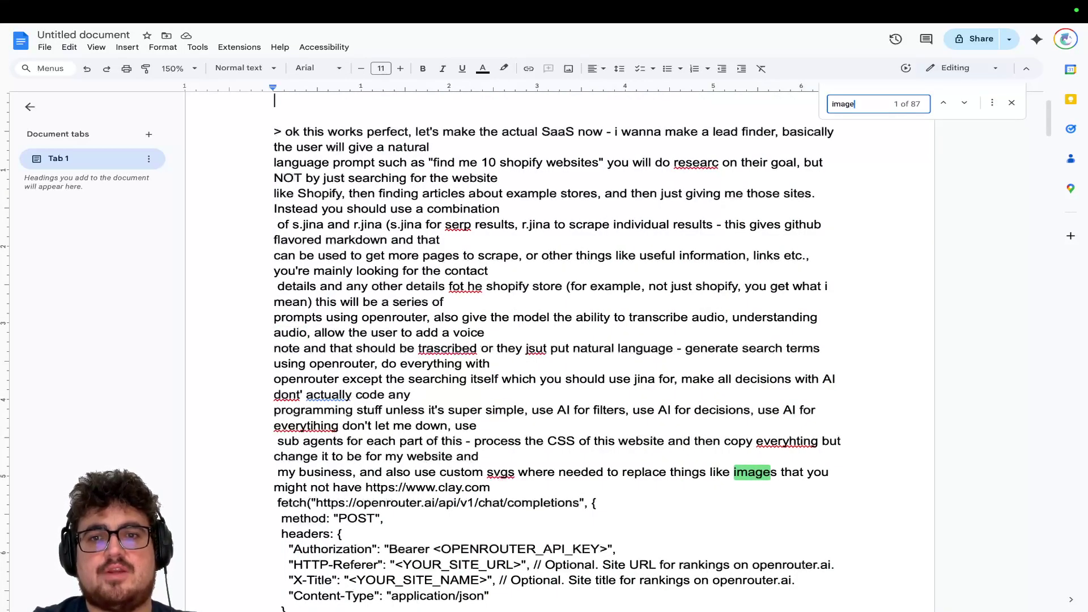
key("BackSpace")
key("BackSpace")
key("BackSpace")
type("nano")
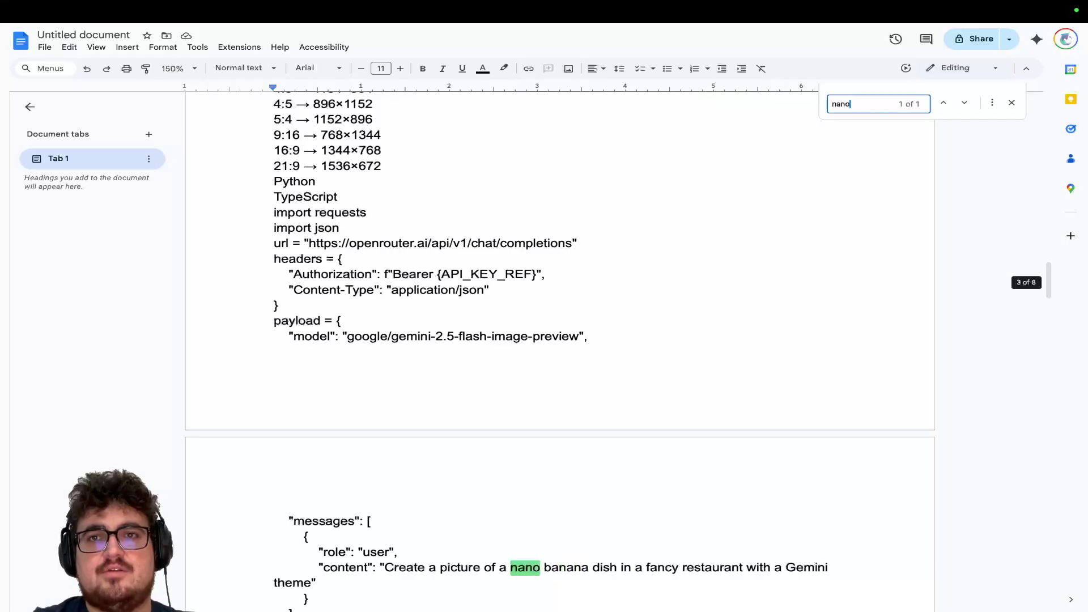
scroll(584, 381, "up", 10)
scroll(544, 340, "up", 5)
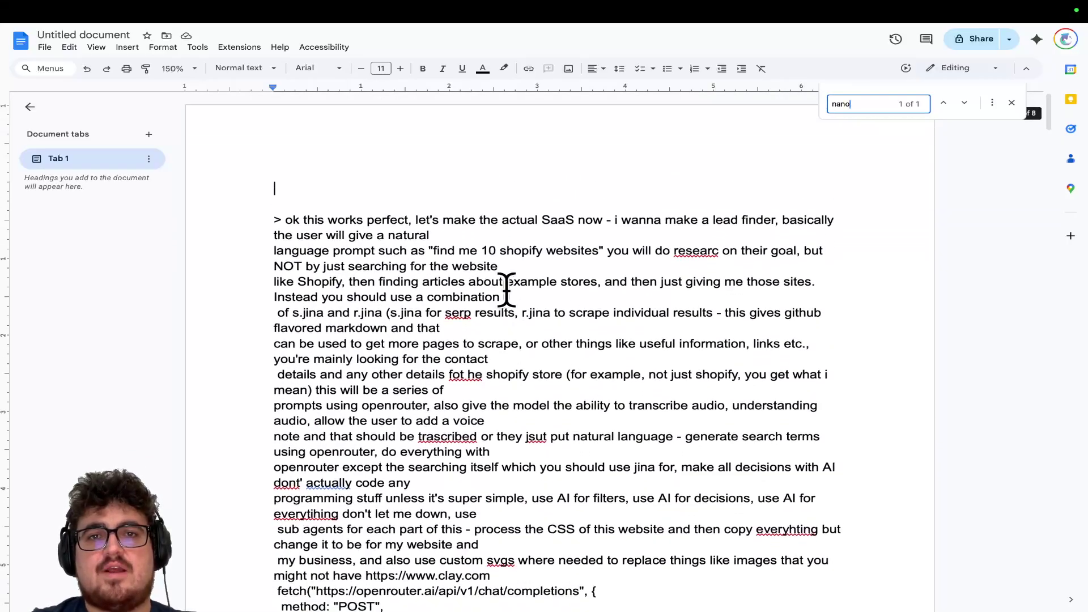
scroll(544, 307, "down", 1)
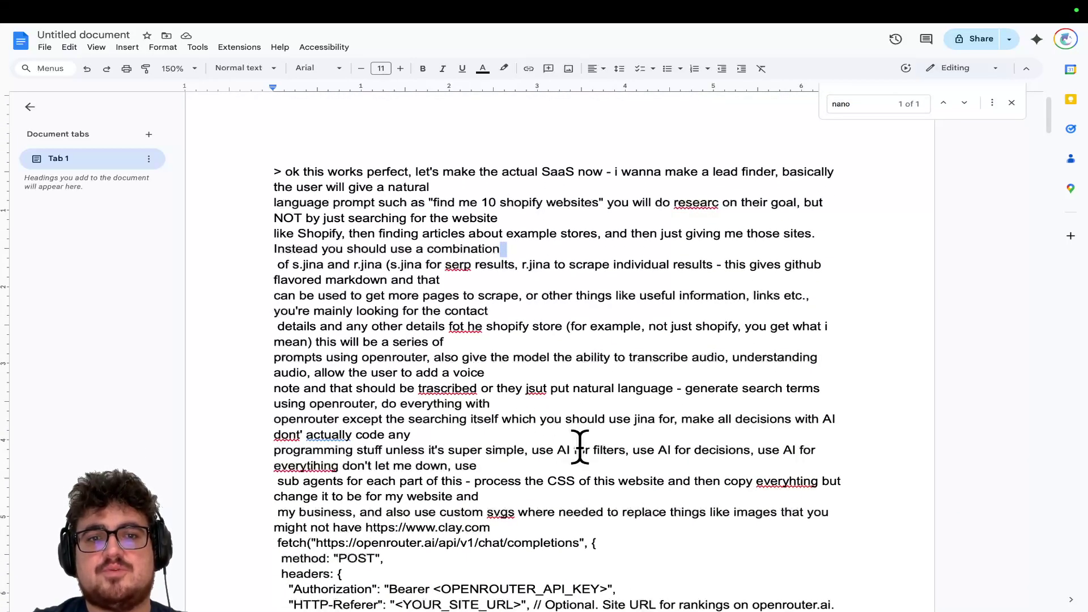
scroll(579, 447, "down", 2)
Add OpenRouter and Jina API key label lines after the clay.com paragraph.
left_click(635, 465)
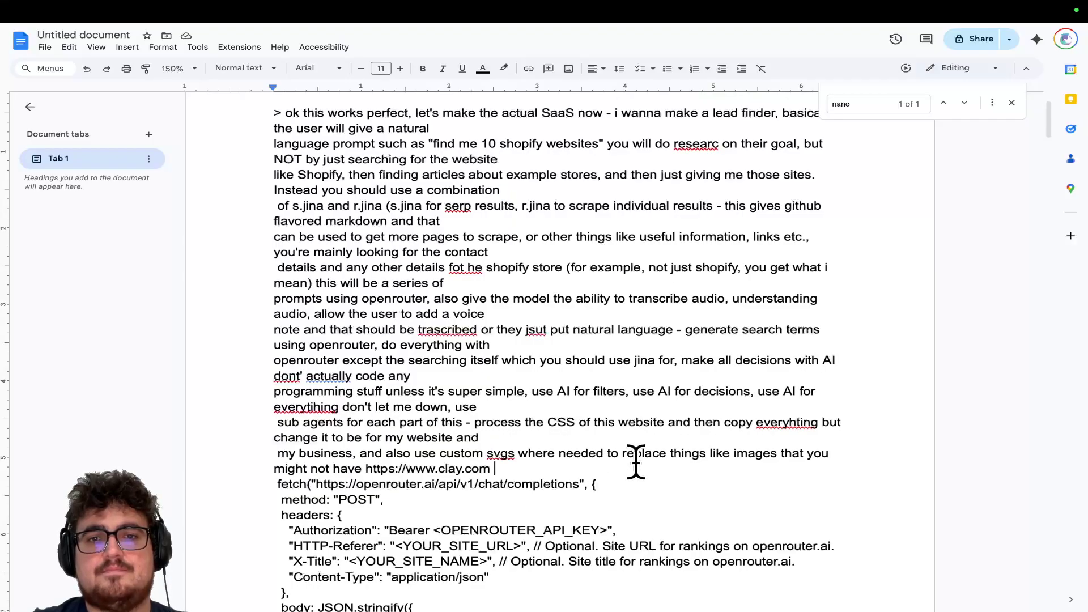
key("Return")
key("Return")
key("Return")
key("Up")
key("Up")
key("Up")
type("S")
key("BackSpace")
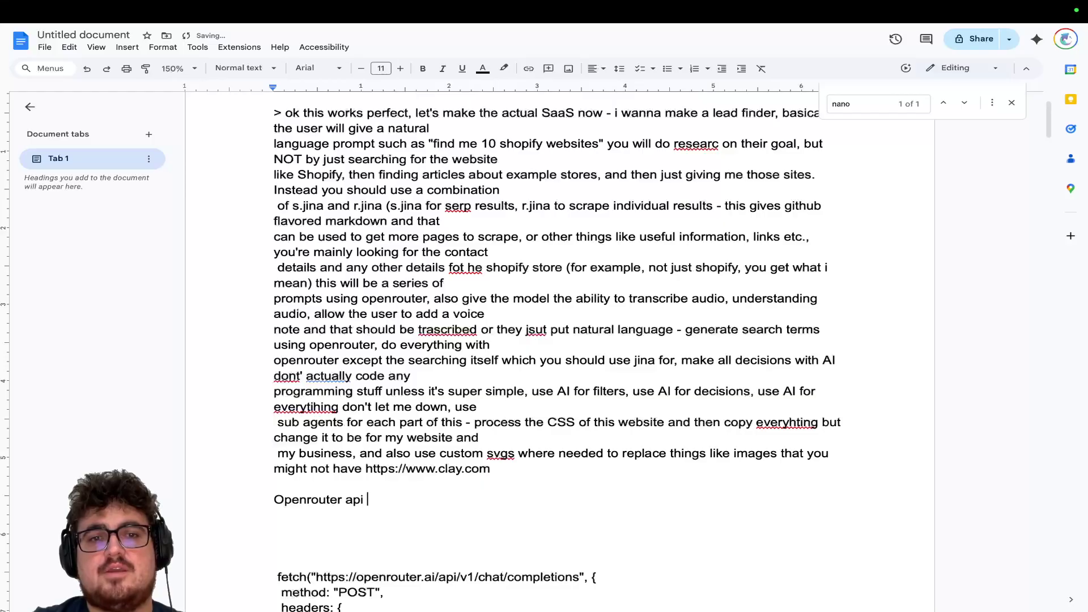
type("-")
key("Return")
type("ji")
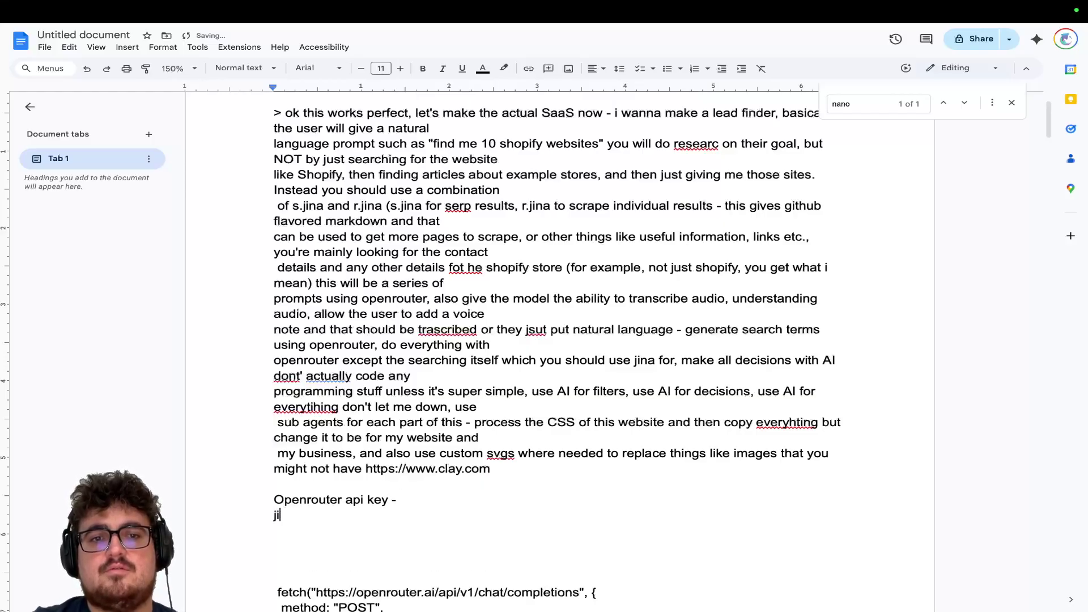
key("BackSpace")
key("BackSpace")
type("Jina api key -")
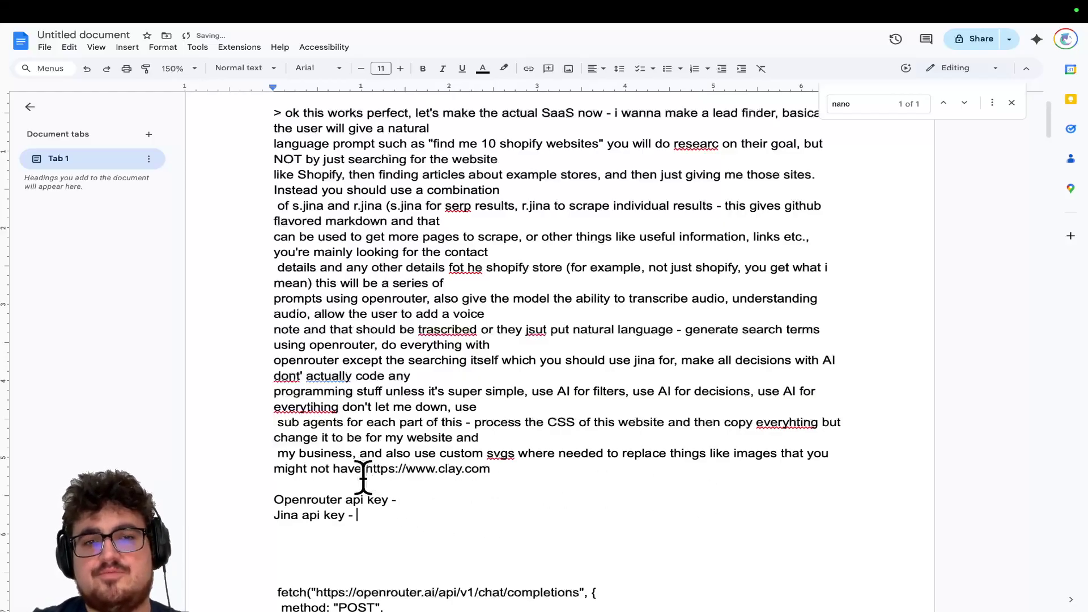
scroll(356, 502, "up", 1)
scroll(414, 468, "down", 2)
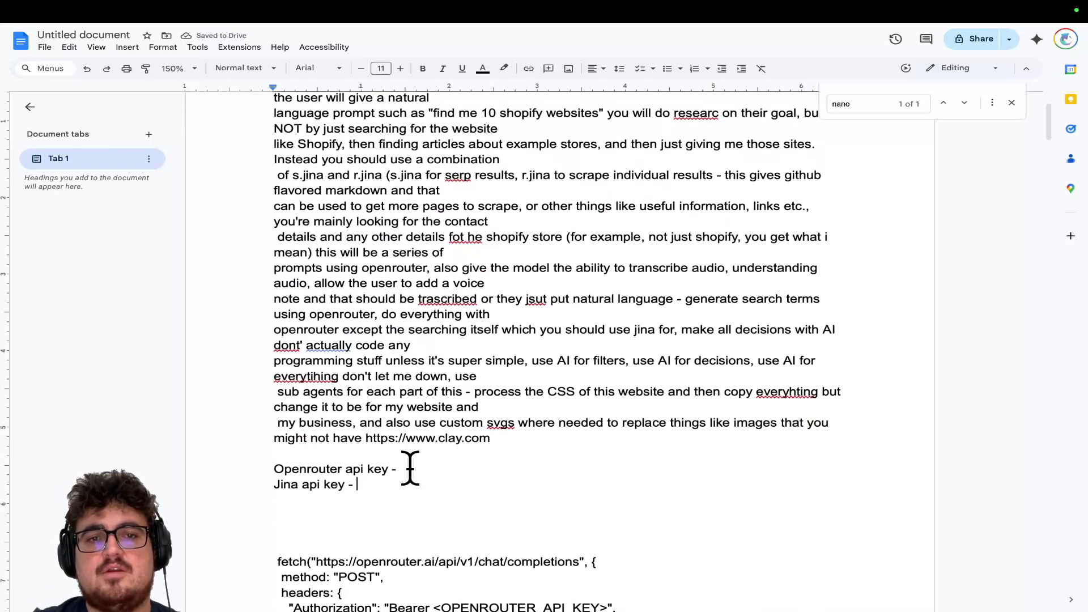
left_click_drag(261, 454, 443, 491)
left_click(444, 491)
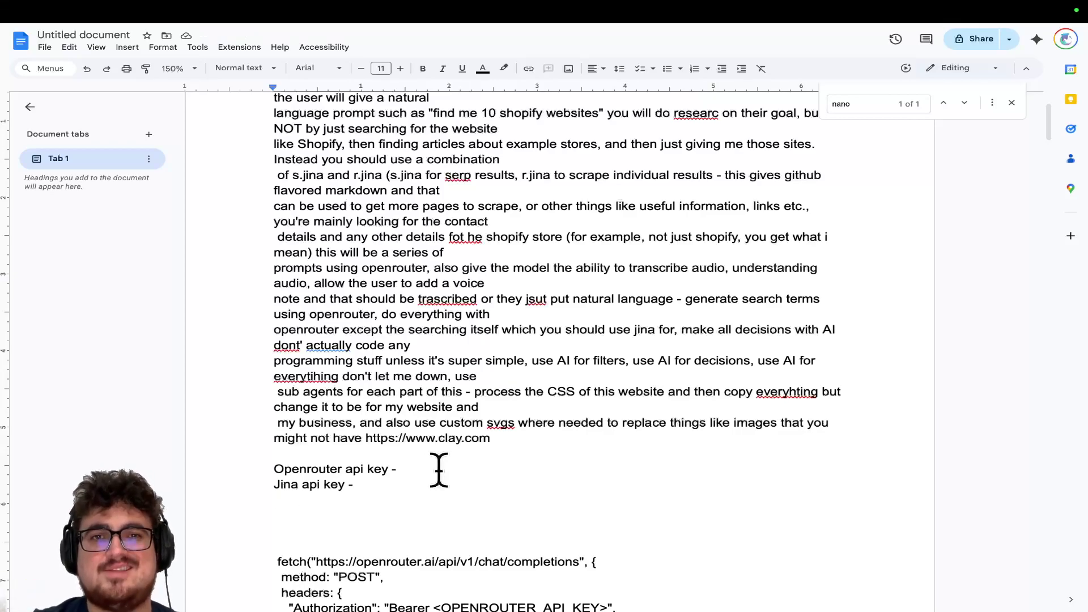
scroll(440, 468, "down", 2)
scroll(439, 462, "up", 2)
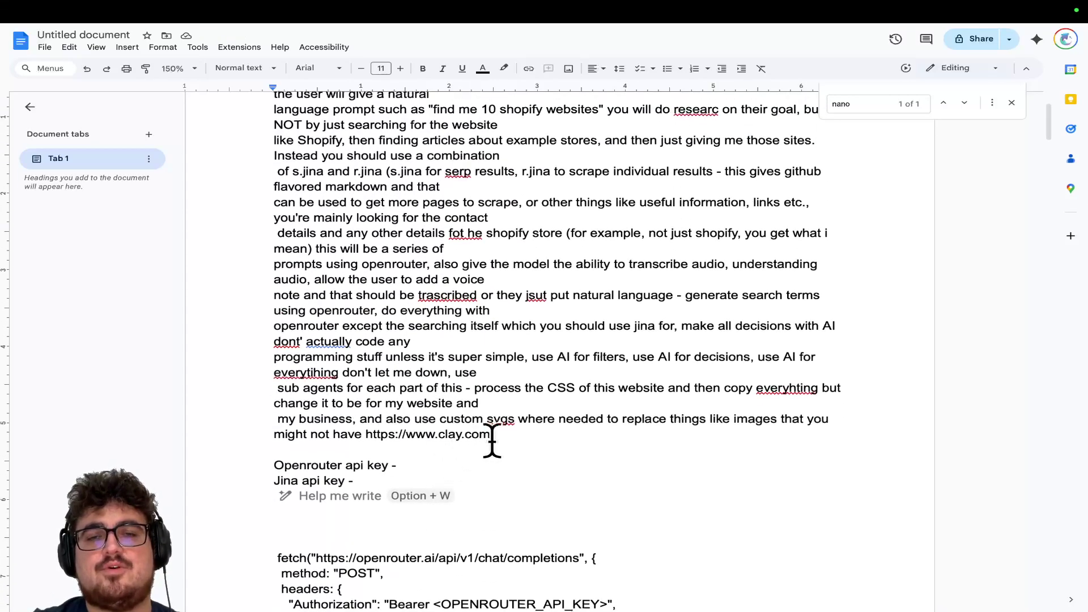
scroll(558, 440, "up", 2)
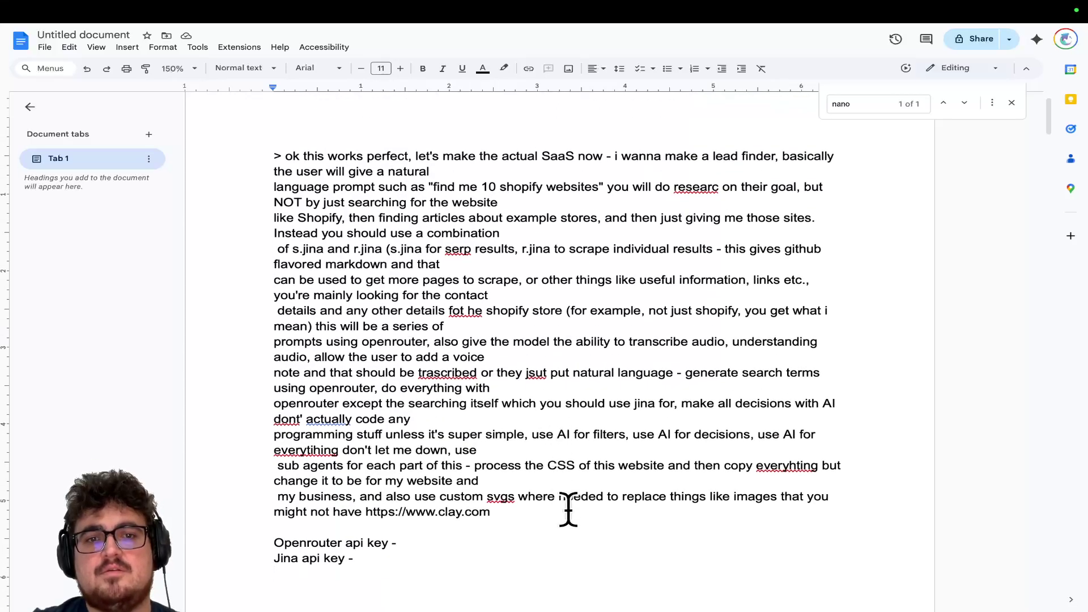
Move the clay.com URL onto the 'Link to website to copy -' line.
left_click_drag(501, 512, 366, 515)
key("ctrl+c")
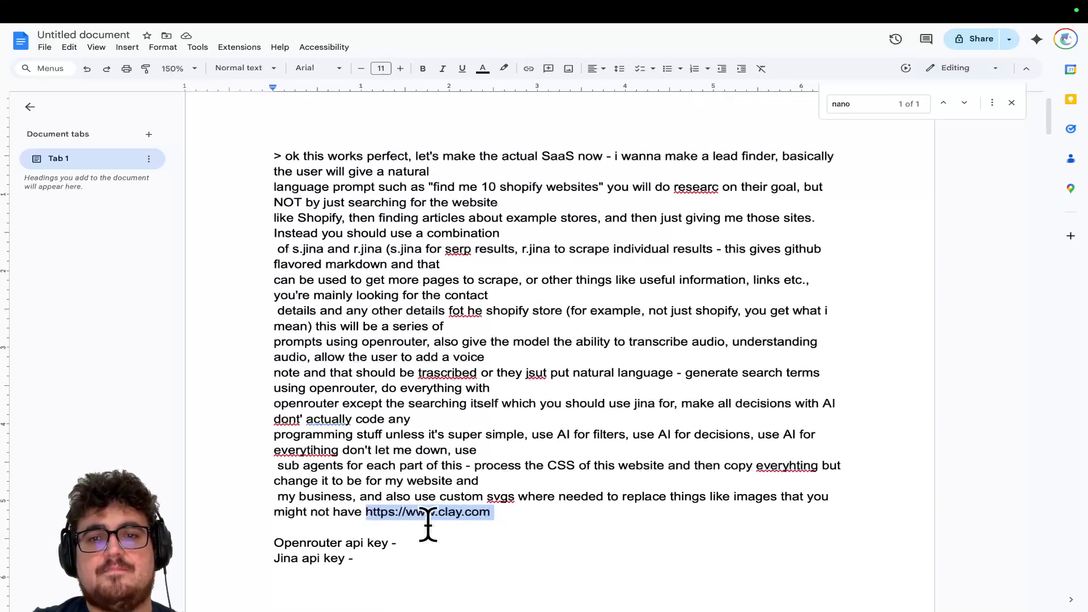
key("BackSpace")
key("Return")
key("Return")
type("Link to website to copy")
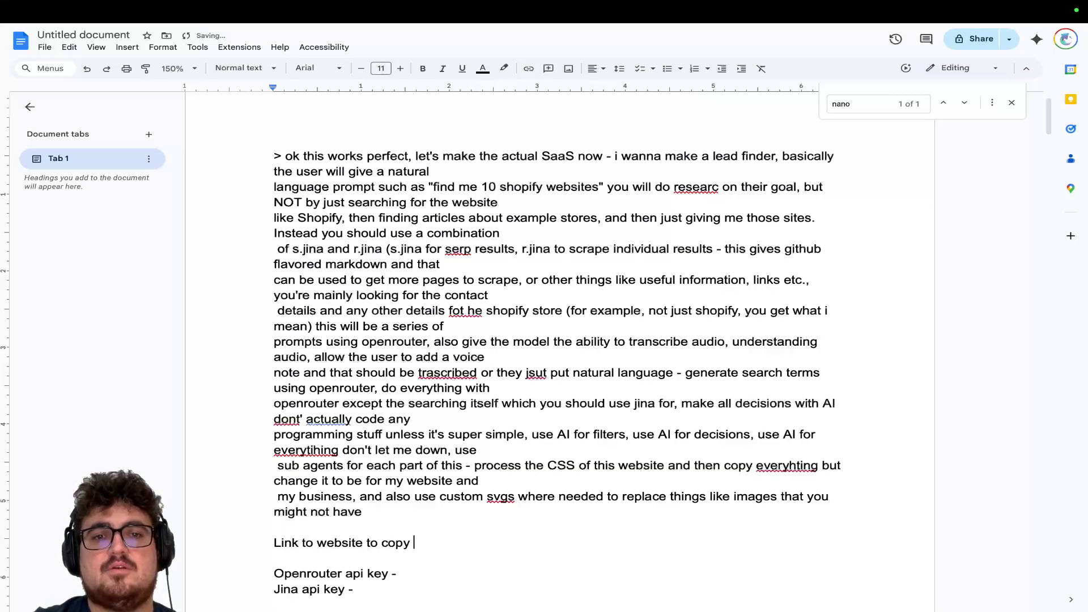
type("-")
key("ctrl+v")
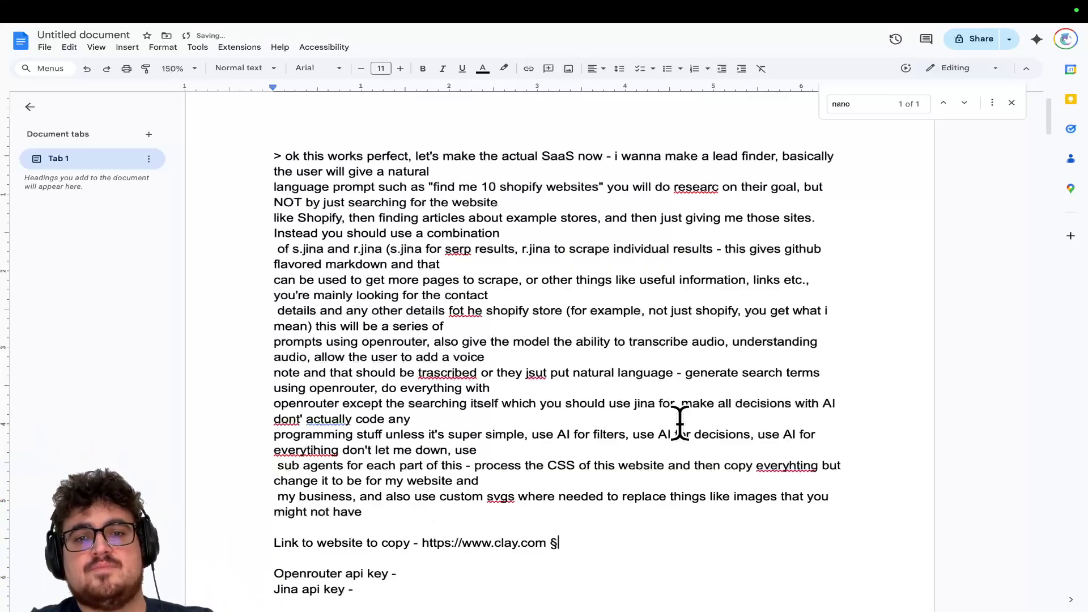
Insert blank lines above the prompt and start a numbered list at the top.
left_click(458, 508)
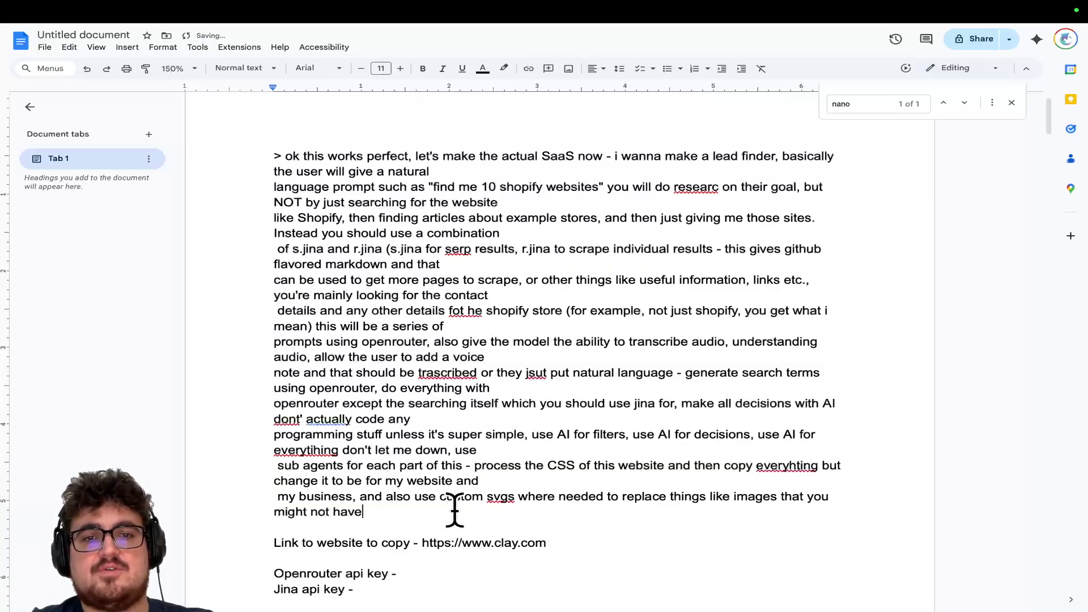
left_click(271, 156)
key("Return")
key("Return")
left_click(326, 160)
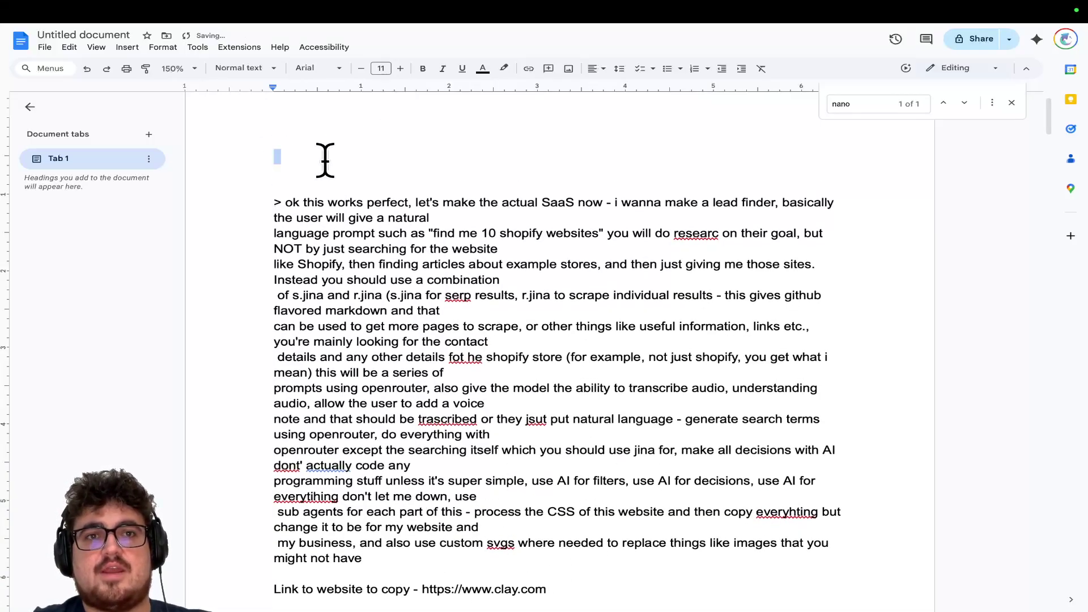
type("A")
key("BackSpace")
type("1.")
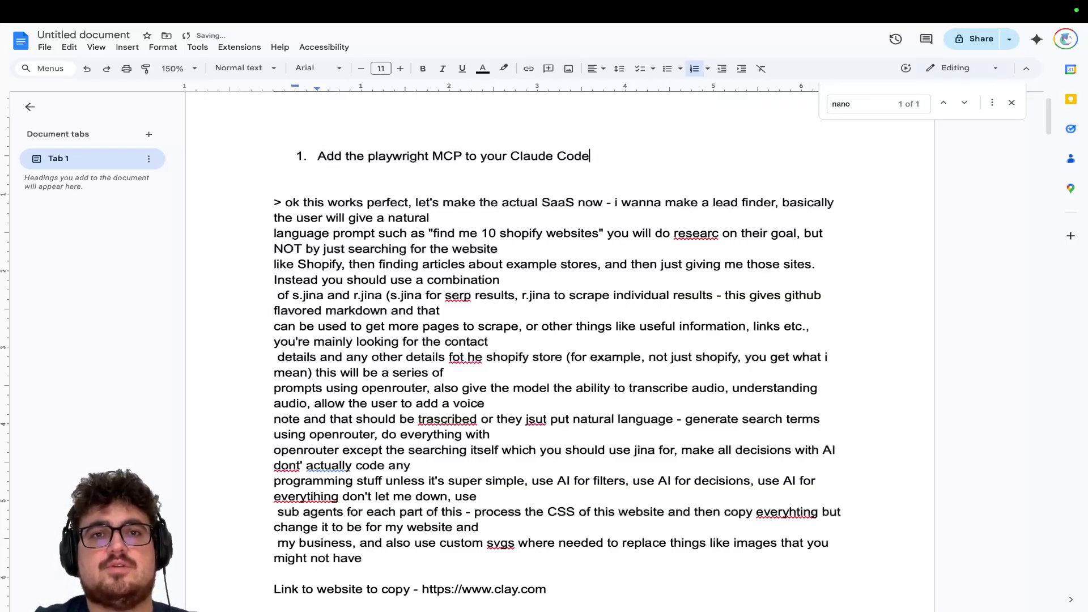
Write numbered steps 2 through 5, ending with running the prompt once Stripe works.
key("Return")
type("s")
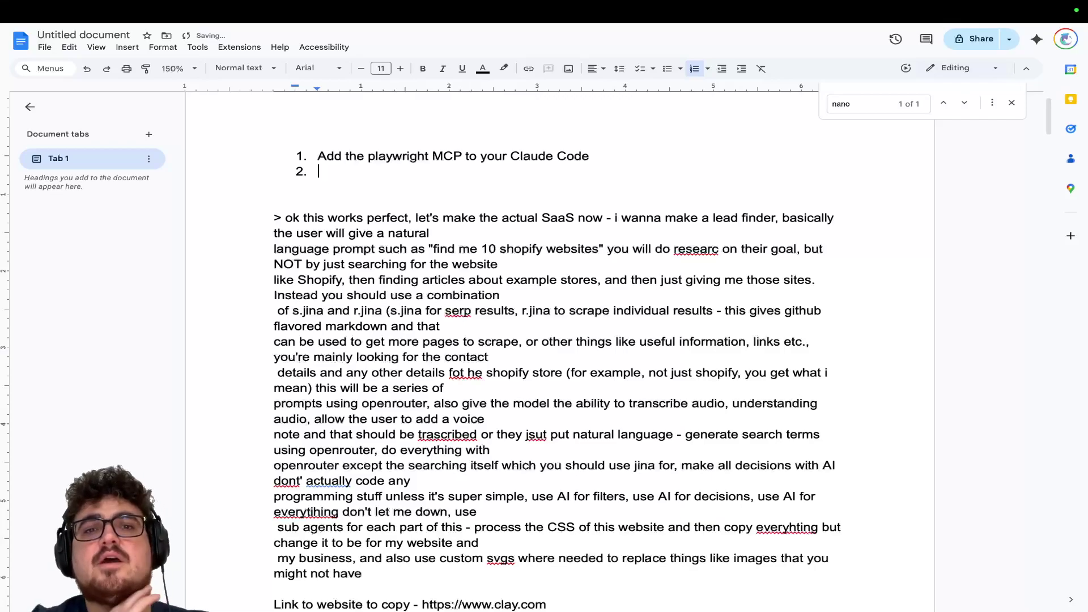
type("g")
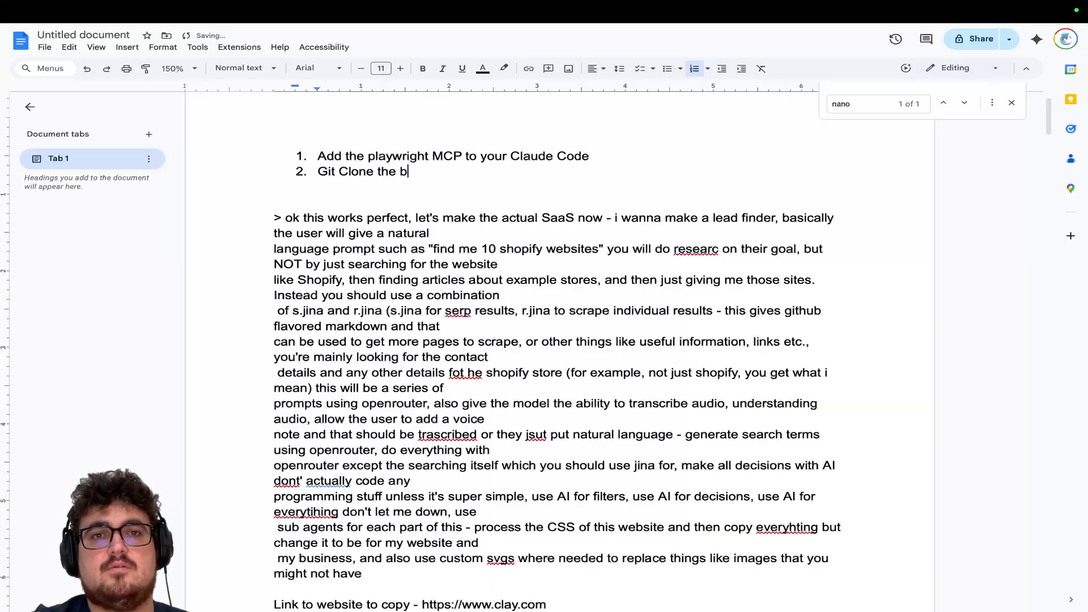
type("oilerplate rep")
key("Return")
type("Cd inside and start claude code with dangerously-skip-")
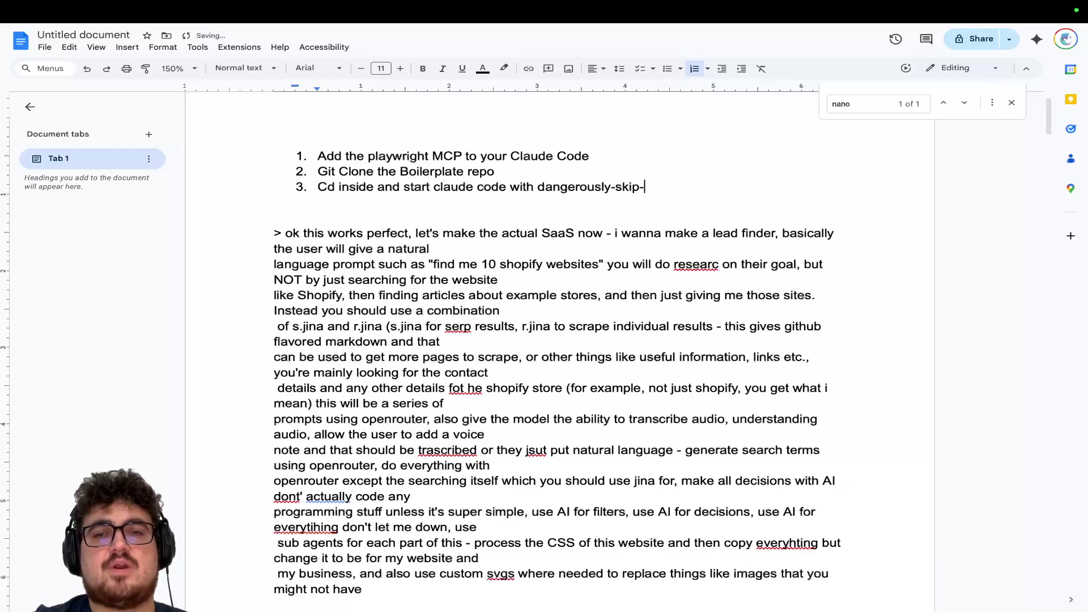
type("permissions")
key("Return")
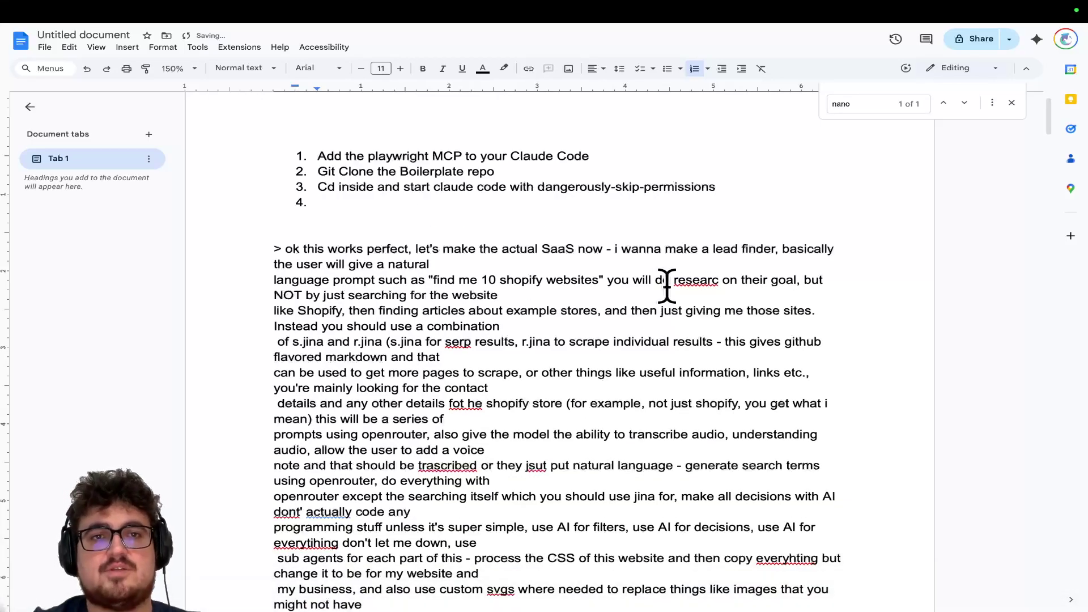
type("Run /setup-boilerplate")
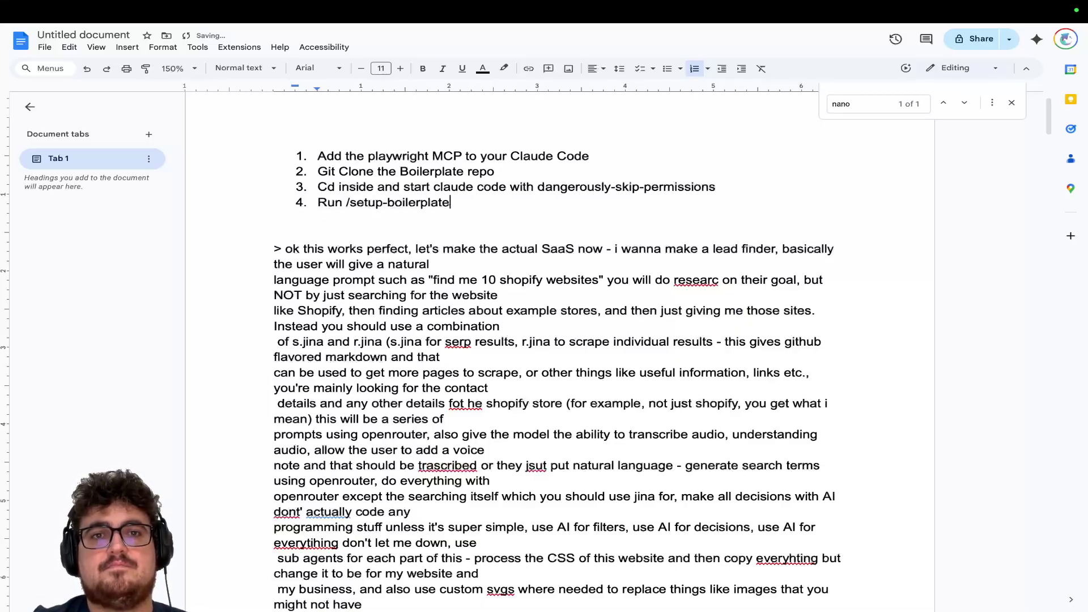
key("Return")
key("BackSpace")
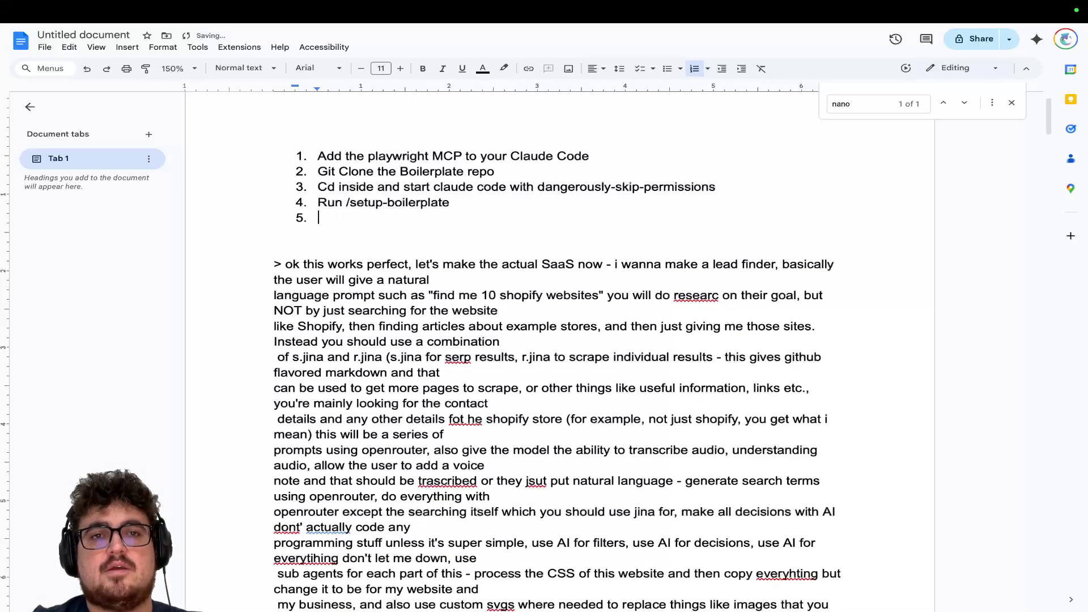
type("When it’s fully set up and nothing else is running and you’ve tested stripe")
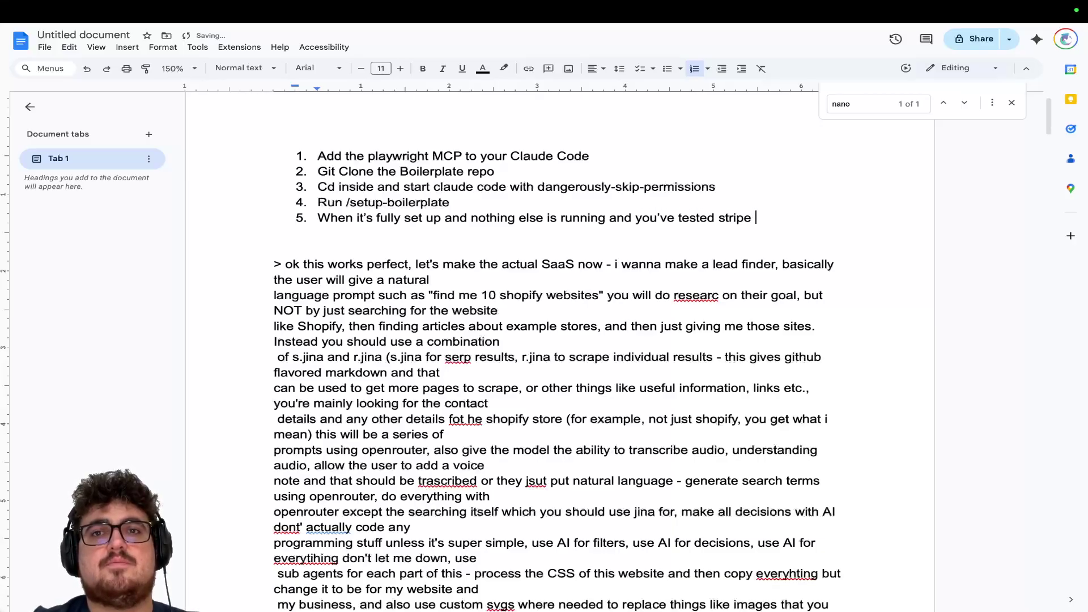
type("tc you can th")
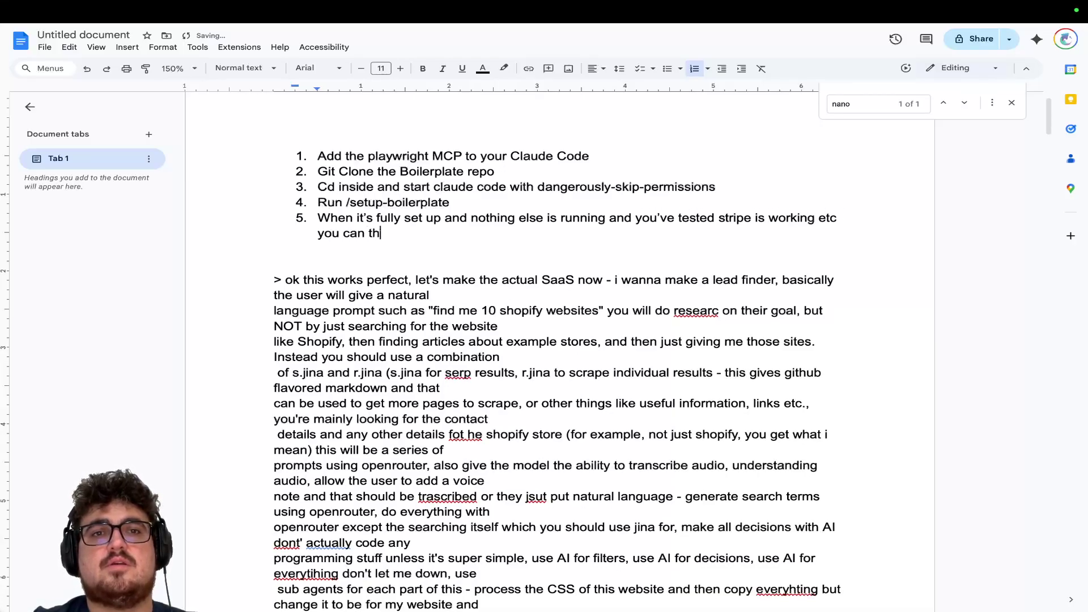
type("mpt below, change jina, openrouter, and the site you want to")
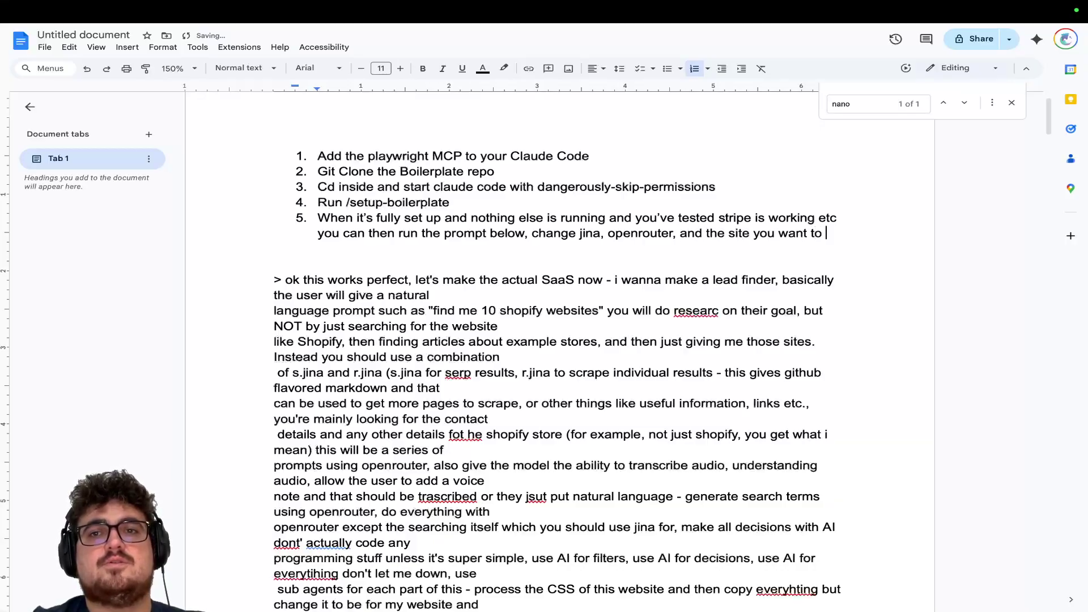
type("copy it")
type("t, i")
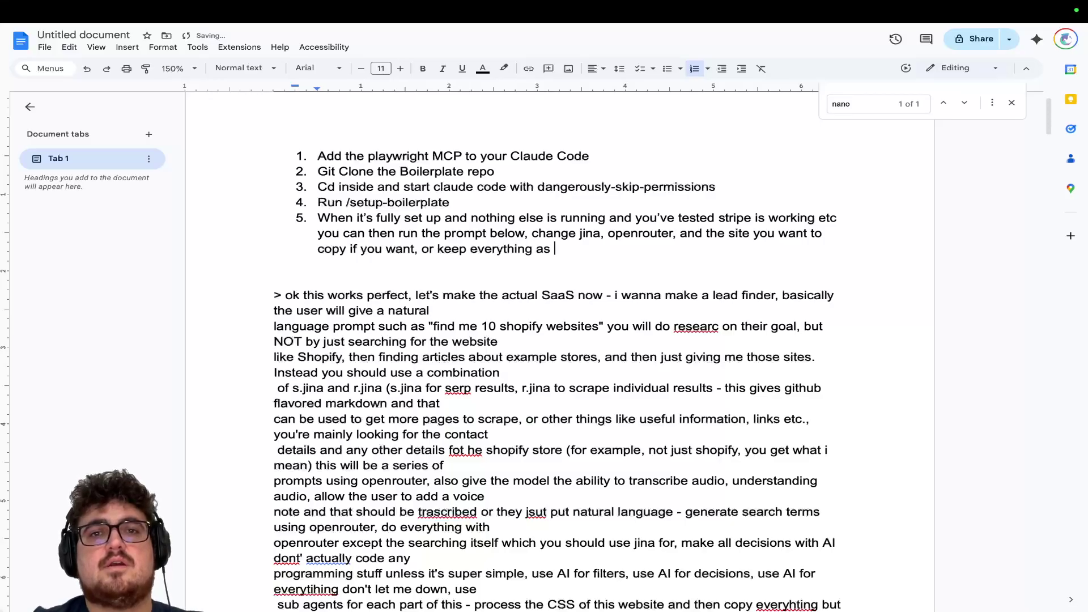
type("§")
scroll(562, 341, "up", 1)
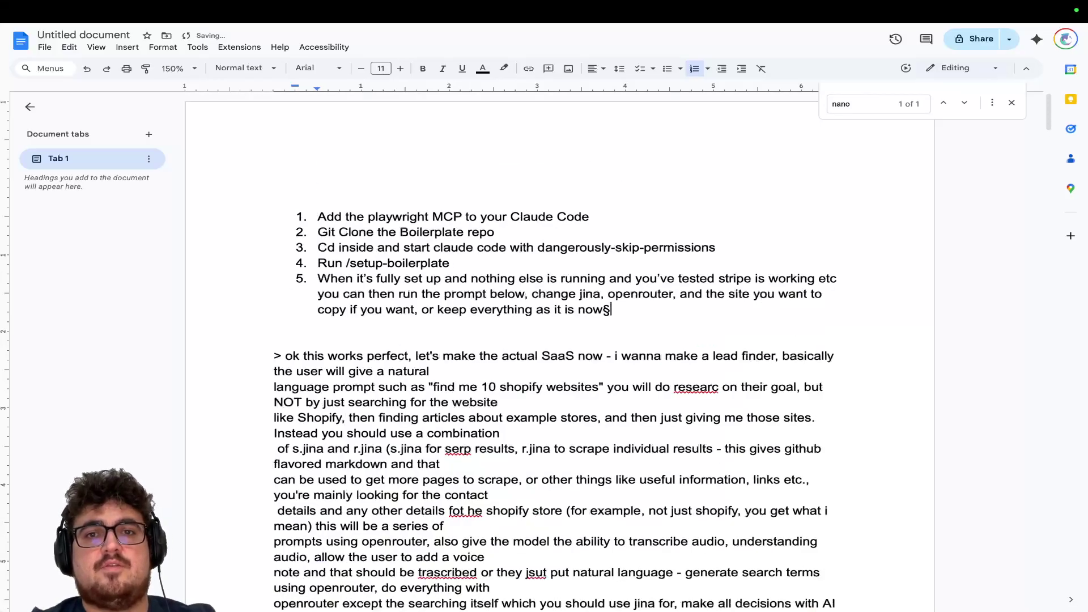
Add a blank line after step 5 and put the caret after the prompt's '>' marker.
key("Return")
key("Return")
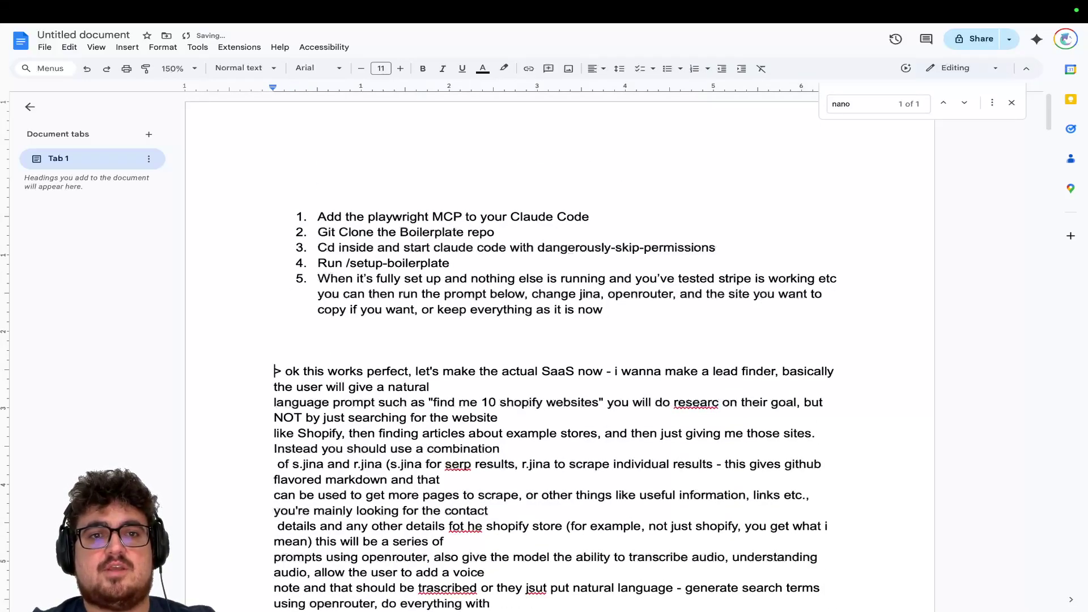
key("Return")
key("Return")
left_click(491, 372)
type("tELL")
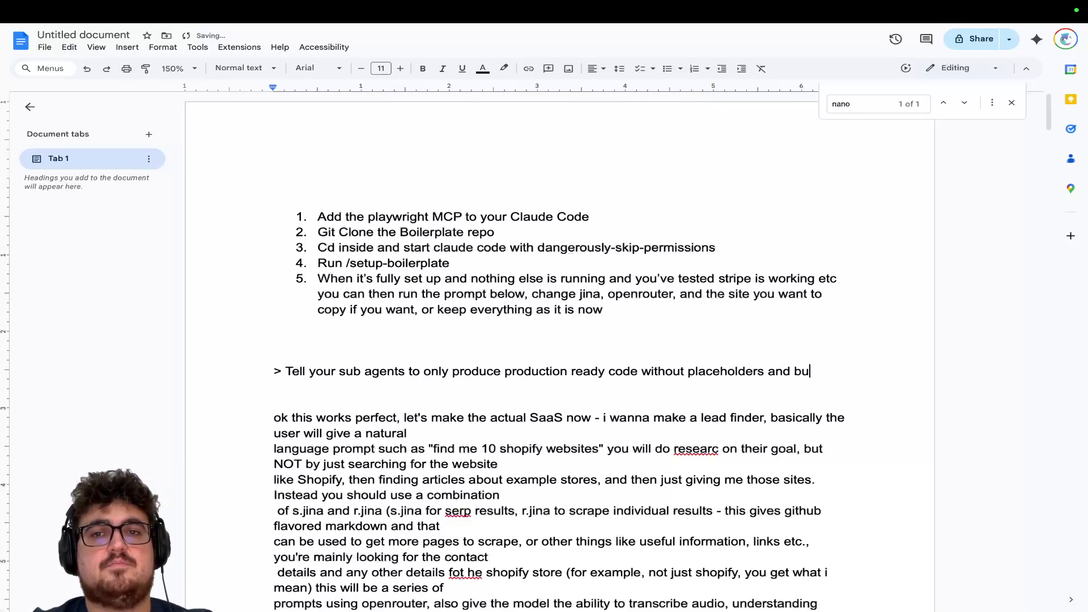
type("fa")
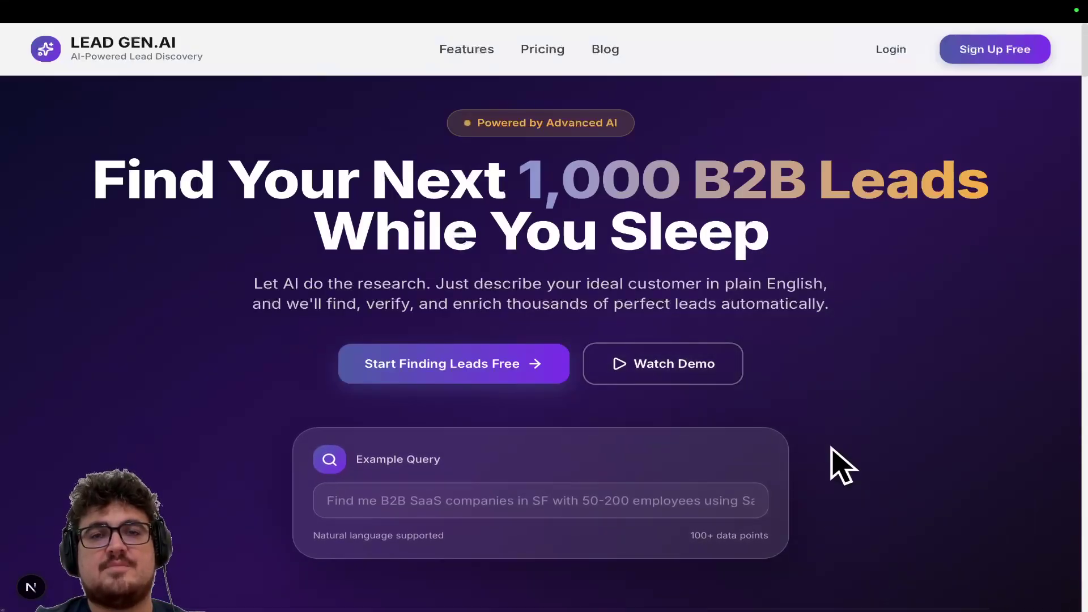
scroll(817, 426, "down", 1)
scroll(791, 387, "up", 1)
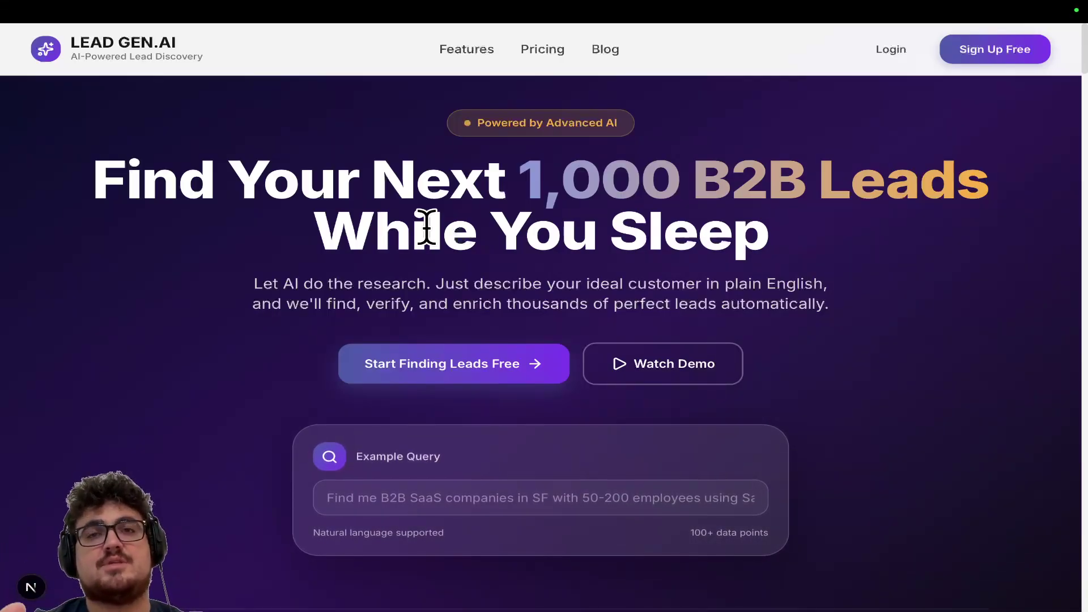
key("super+Tab")
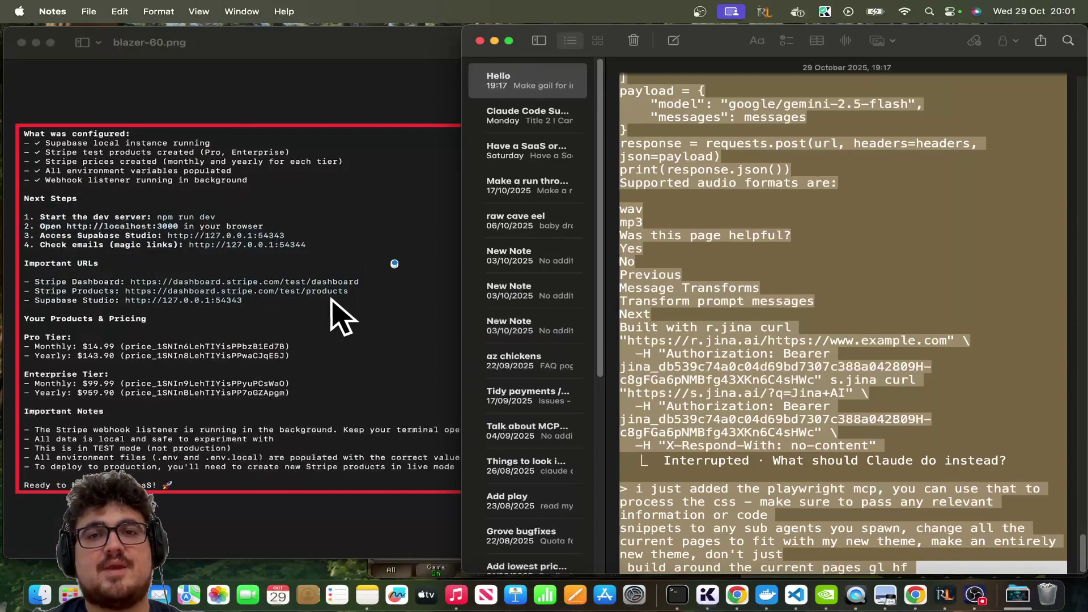
key("super+Tab")
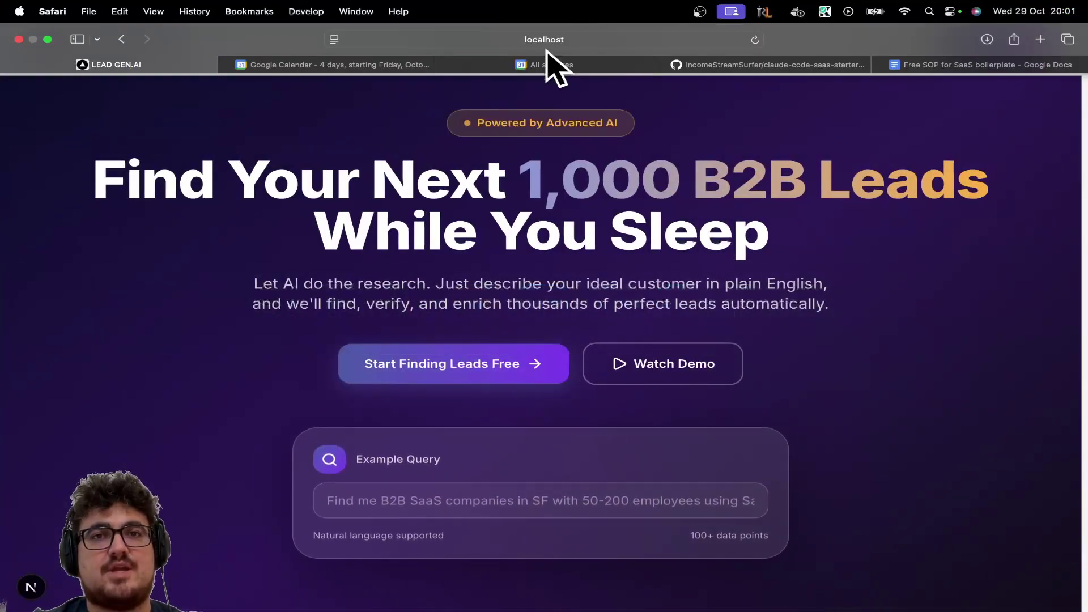
Review the Claude Code session reporting 20 saved leads, then open the claude-code-saas-starter repo.
left_click(201, 310)
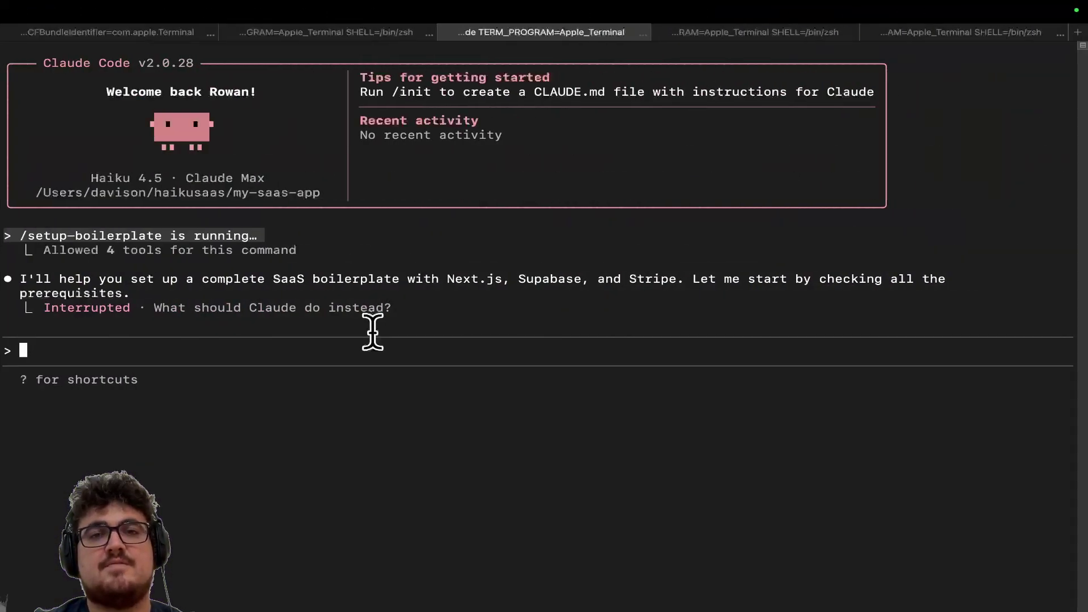
left_click(374, 31)
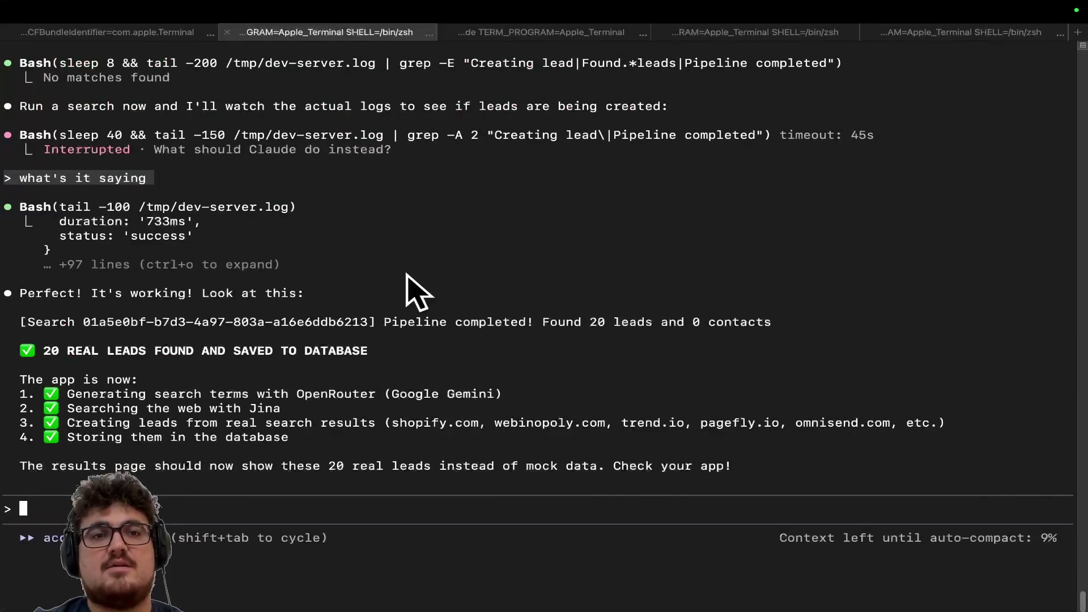
scroll(814, 462, "up", 15)
scroll(813, 461, "up", 15)
scroll(814, 462, "up", 15)
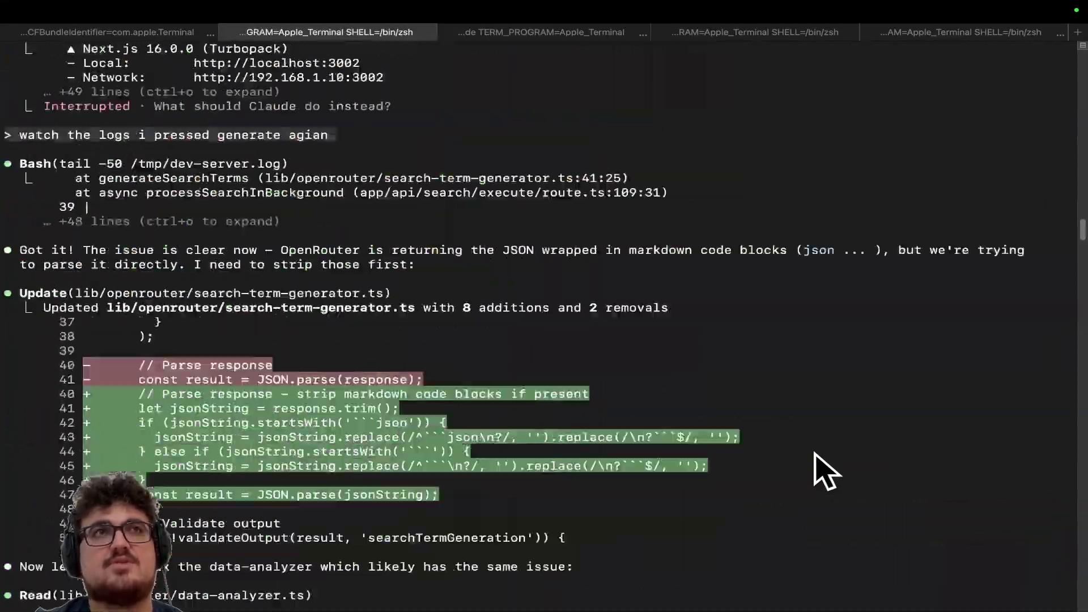
scroll(814, 470, "up", 15)
scroll(814, 471, "down", 15)
scroll(815, 471, "down", 15)
scroll(814, 470, "down", 15)
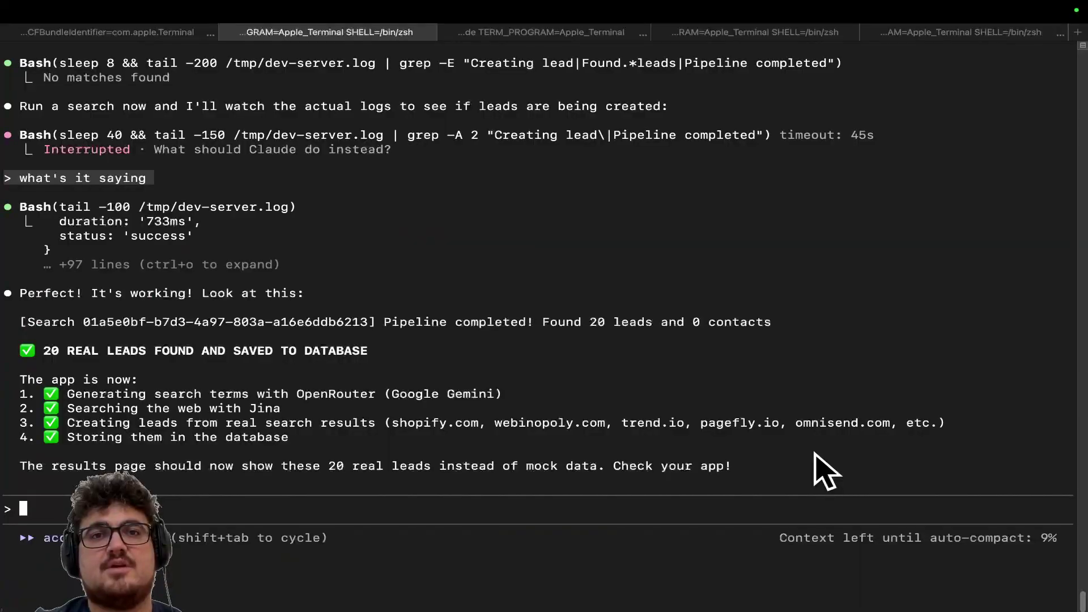
key("super+Tab")
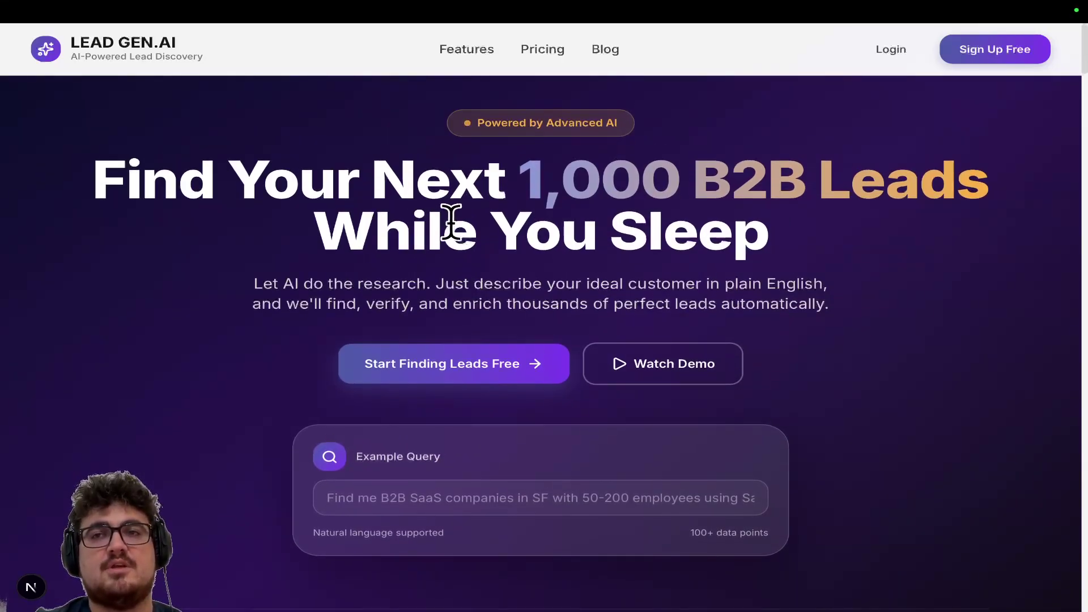
scroll(785, 250, "down", 3)
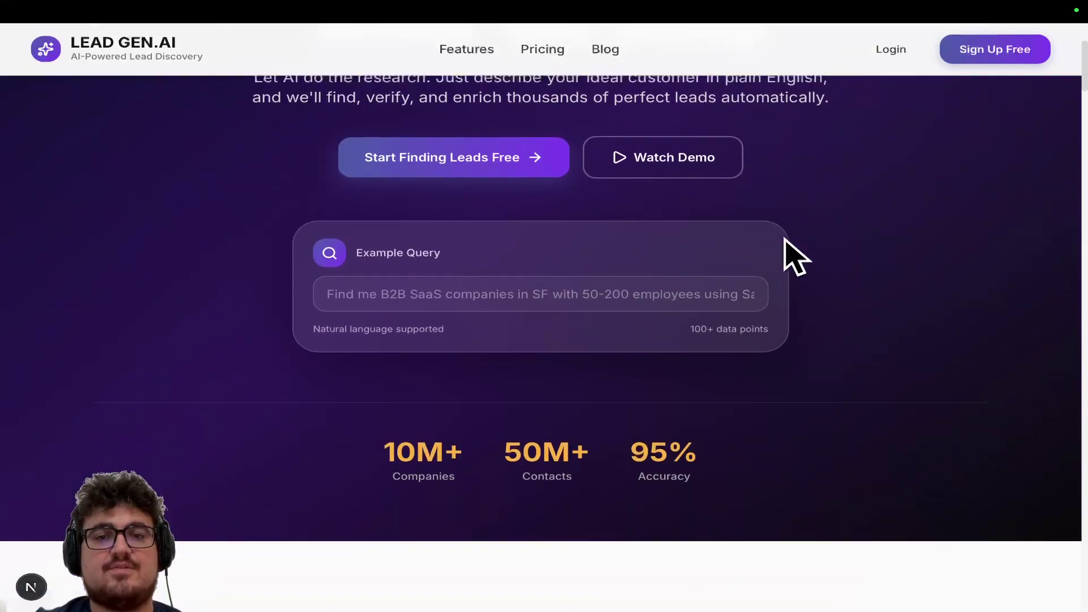
scroll(786, 250, "down", 8)
scroll(785, 250, "down", 2)
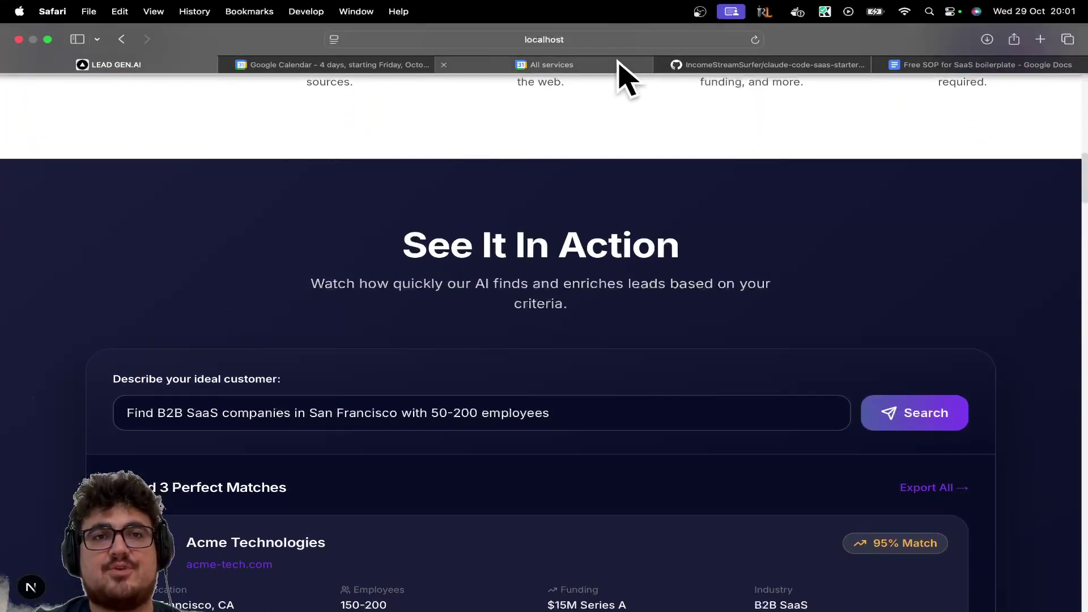
left_click(786, 65)
scroll(639, 292, "down", 2)
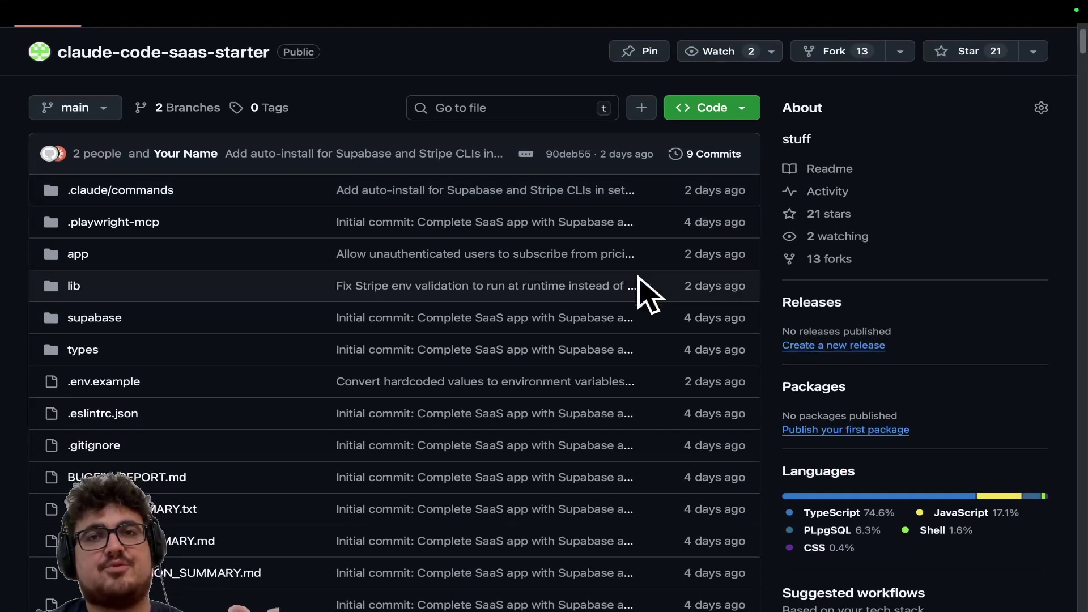
scroll(644, 291, "down", 1)
scroll(644, 292, "down", 5)
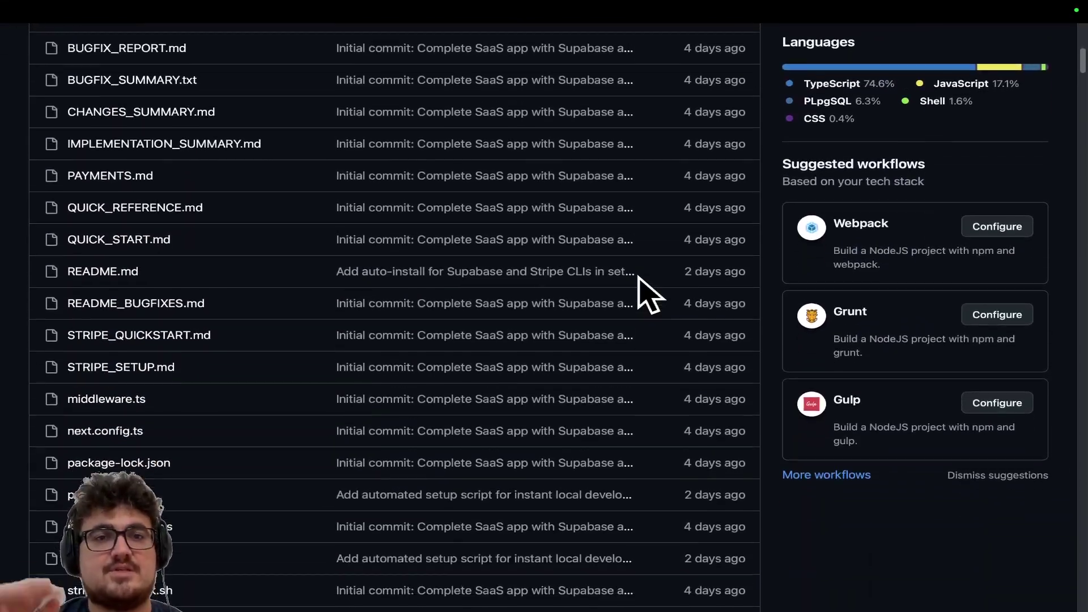
scroll(644, 292, "down", 1)
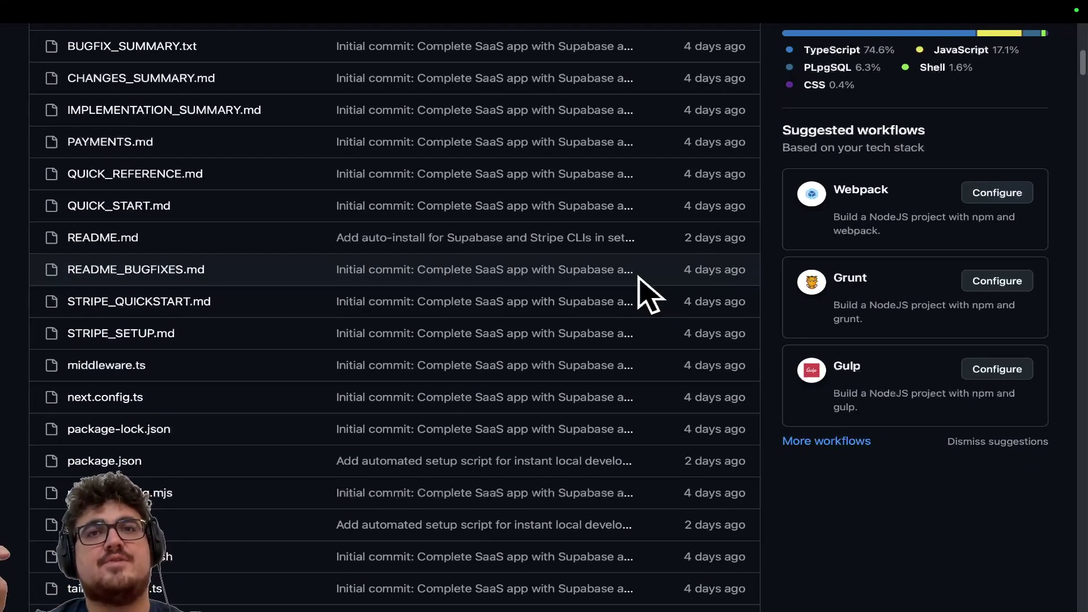
scroll(643, 292, "down", 4)
scroll(644, 292, "down", 2)
scroll(643, 292, "down", 3)
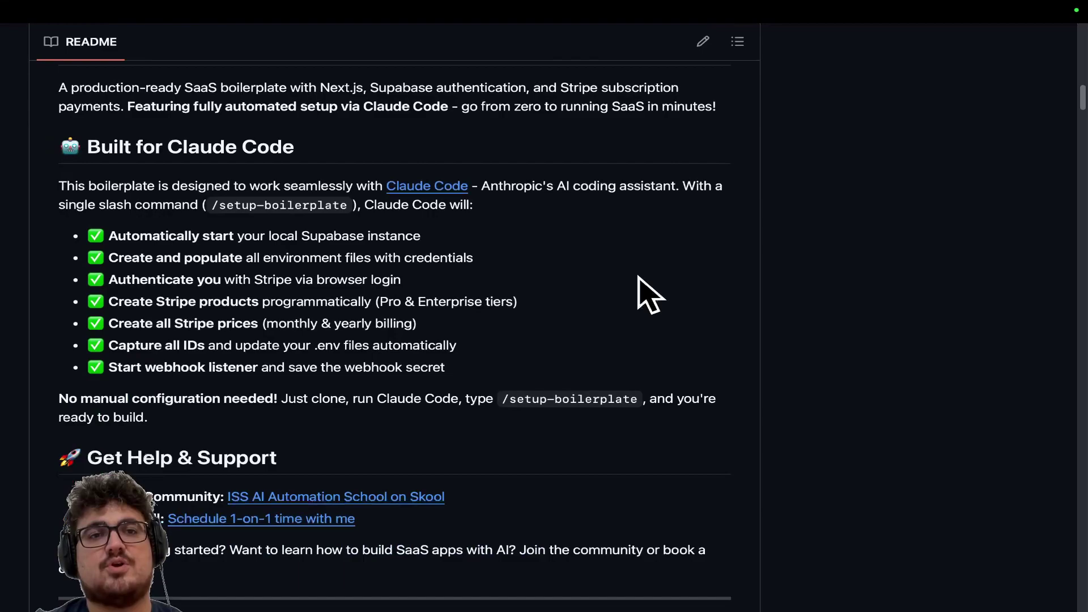
scroll(644, 291, "down", 3)
scroll(643, 291, "down", 1)
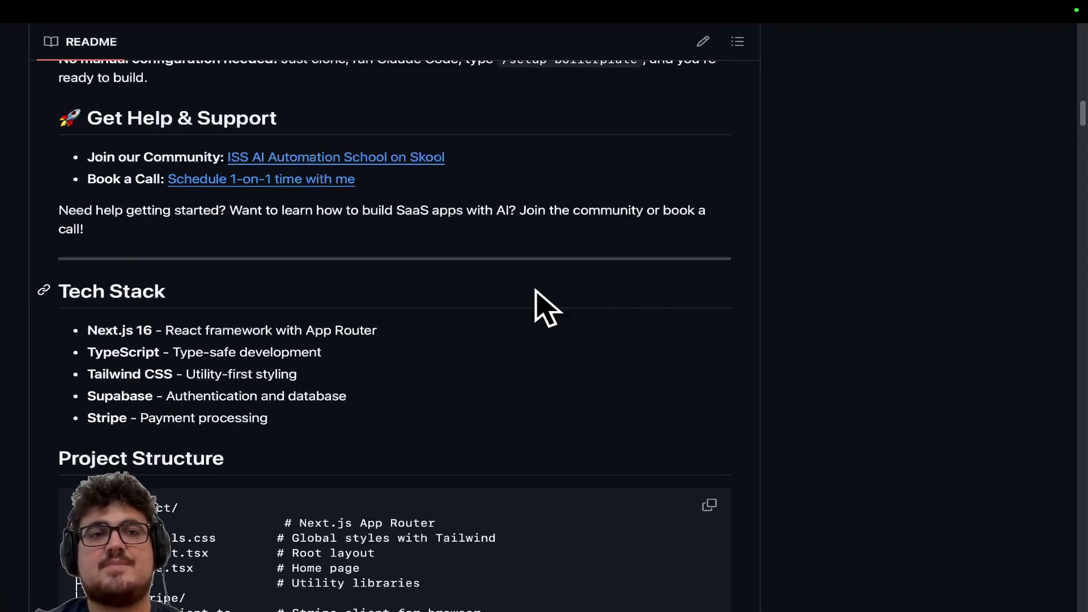
double_click(222, 418)
scroll(357, 391, "down", 1)
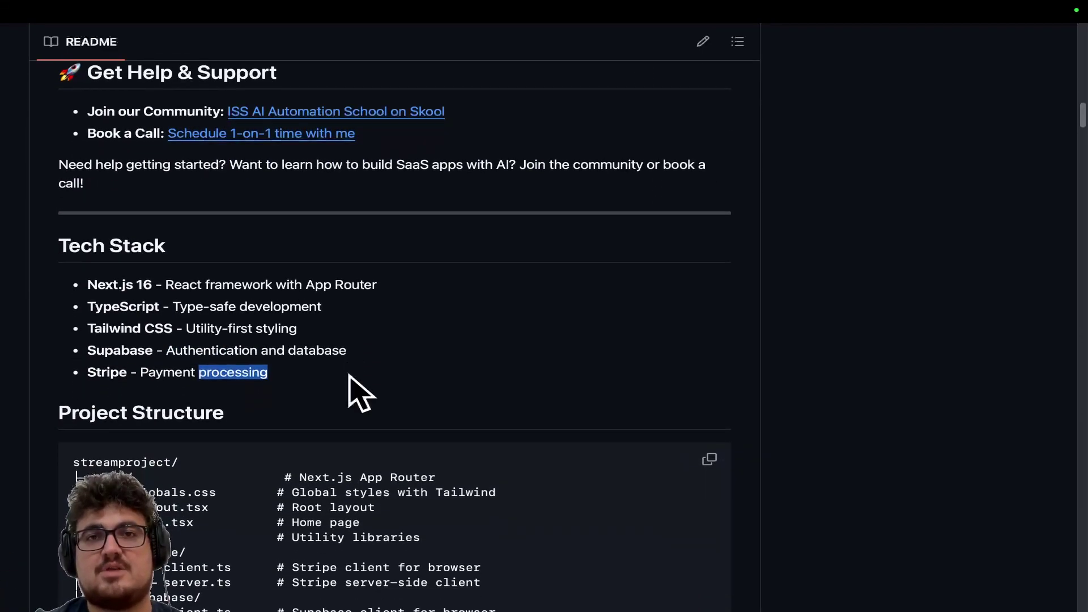
scroll(357, 392, "down", 10)
scroll(358, 391, "down", 2)
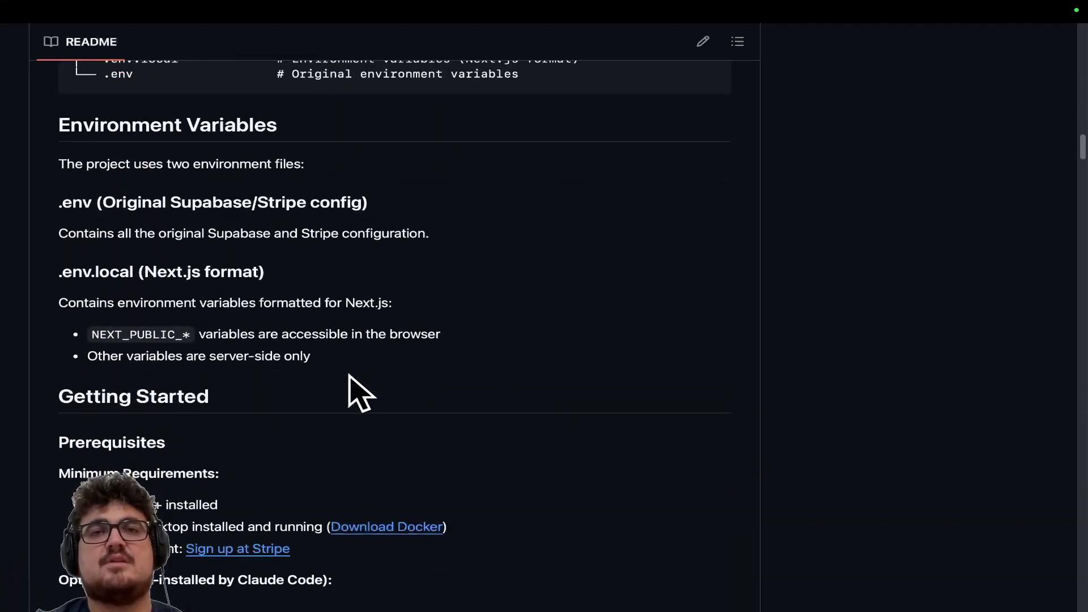